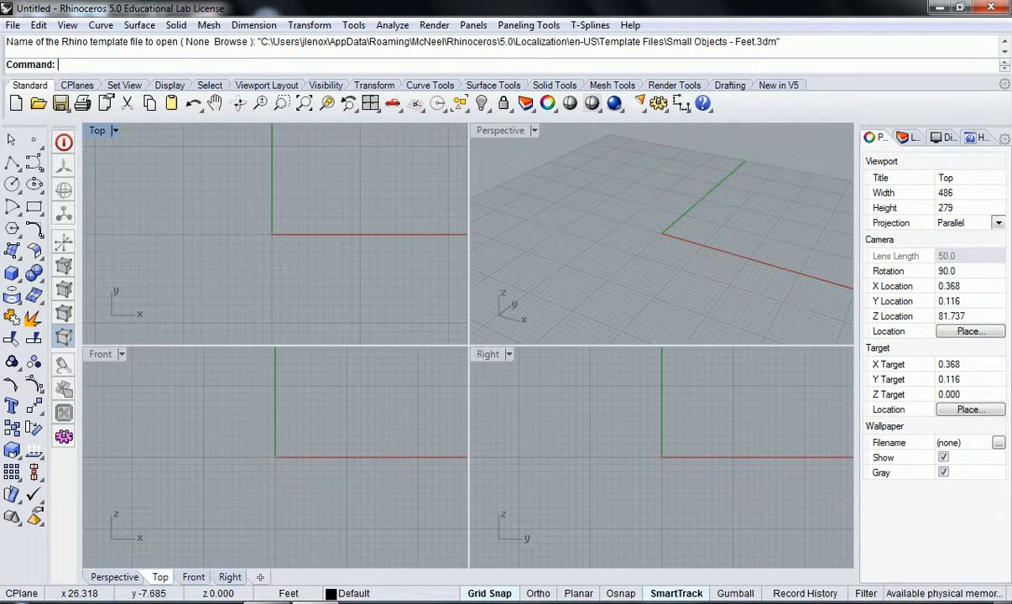
Step: Examine the construction grid in the Perspective viewport at closer and farther zoom levels
{"action": "left_click", "coordinate": [621, 195]}
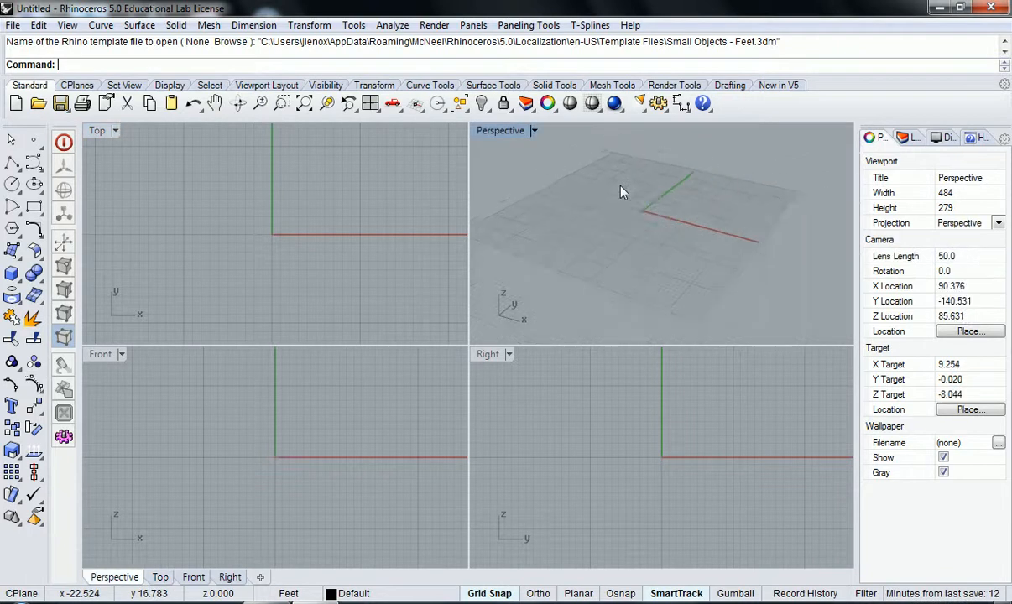
{"action": "scroll", "coordinate": [621, 193], "scroll_direction": "down", "scroll_amount": 2}
{"action": "scroll", "coordinate": [621, 193], "scroll_direction": "up", "scroll_amount": 6}
{"action": "scroll", "coordinate": [621, 193], "scroll_direction": "down", "scroll_amount": 6}
{"action": "scroll", "coordinate": [621, 193], "scroll_direction": "up", "scroll_amount": 6}
{"action": "scroll", "coordinate": [621, 193], "scroll_direction": "down", "scroll_amount": 8}
{"action": "scroll", "coordinate": [621, 193], "scroll_direction": "up", "scroll_amount": 5}
{"action": "scroll", "coordinate": [621, 193], "scroll_direction": "up", "scroll_amount": 4}
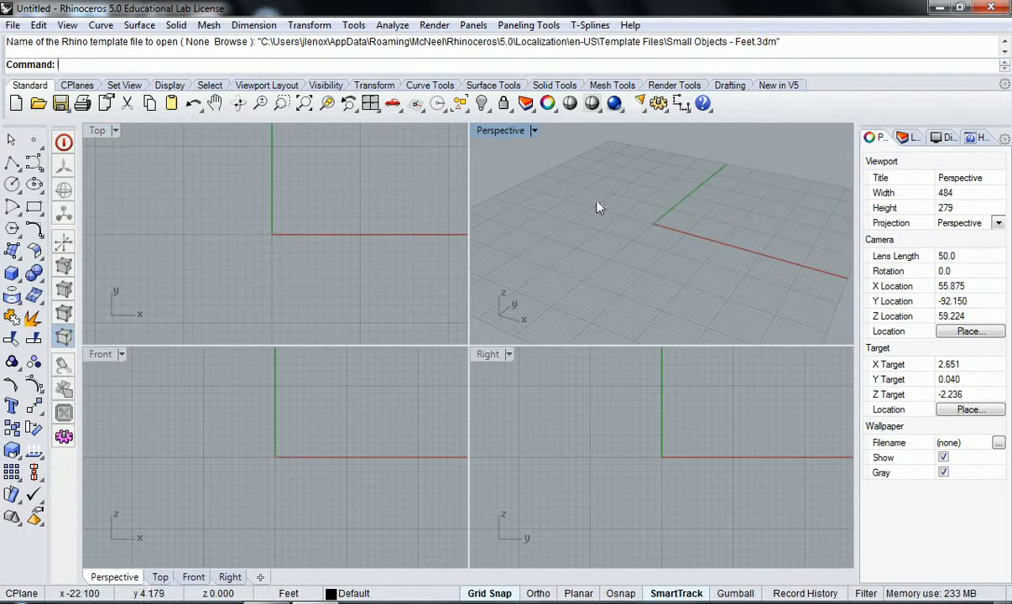
{"action": "scroll", "coordinate": [229, 198], "scroll_direction": "down", "scroll_amount": 7}
{"action": "scroll", "coordinate": [233, 206], "scroll_direction": "up", "scroll_amount": 5}
{"action": "scroll", "coordinate": [233, 208], "scroll_direction": "down", "scroll_amount": 7}
{"action": "scroll", "coordinate": [234, 218], "scroll_direction": "up", "scroll_amount": 5}
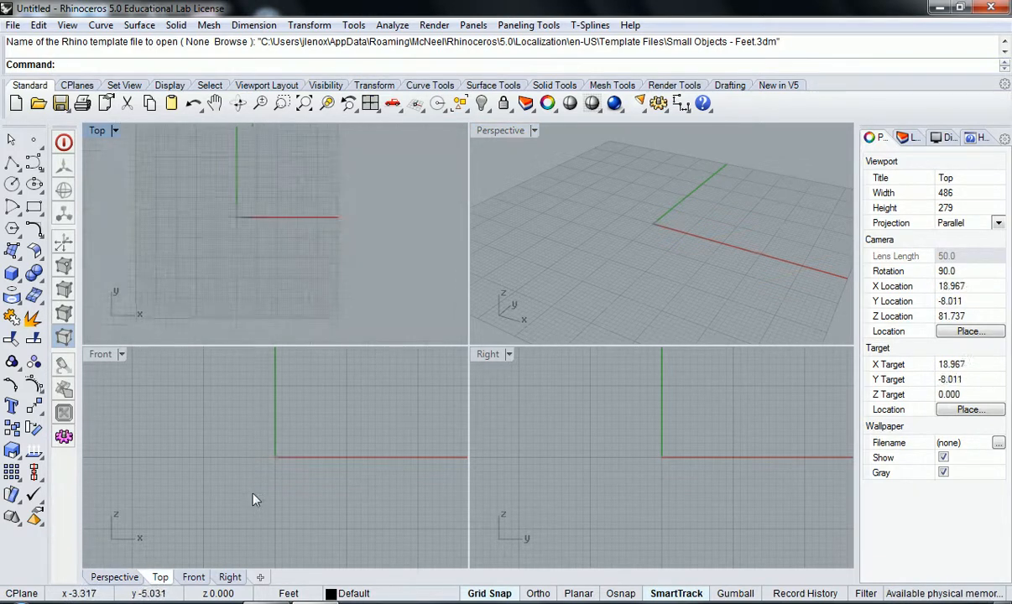
Step: Examine the grid in the Top, Front, Right and Perspective viewports at several zoom levels
{"action": "scroll", "coordinate": [252, 462], "scroll_direction": "up", "scroll_amount": 1}
{"action": "scroll", "coordinate": [252, 462], "scroll_direction": "up", "scroll_amount": 2}
{"action": "scroll", "coordinate": [681, 443], "scroll_direction": "up", "scroll_amount": 4}
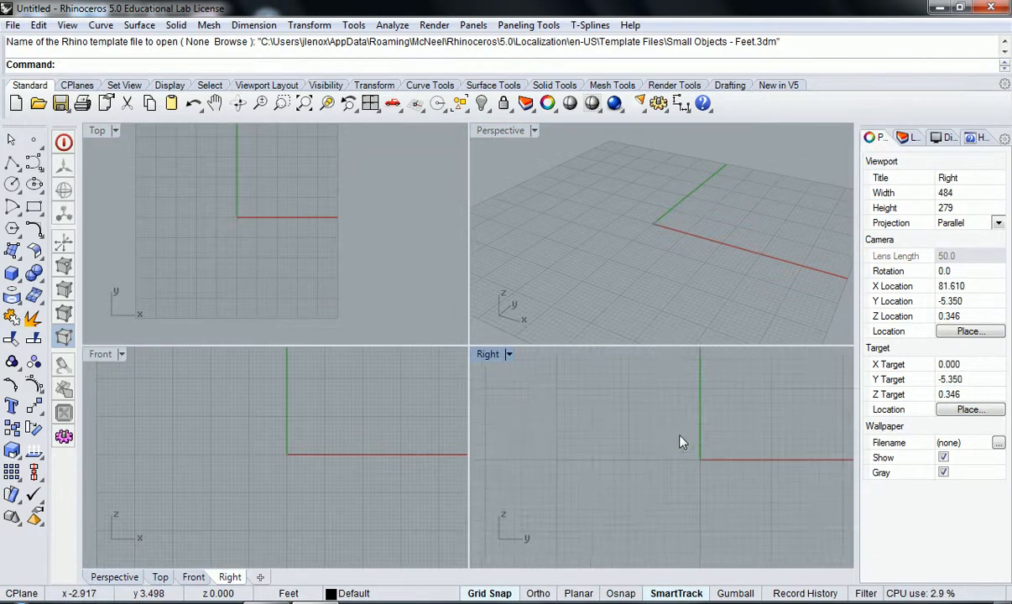
{"action": "scroll", "coordinate": [676, 442], "scroll_direction": "down", "scroll_amount": 3}
{"action": "scroll", "coordinate": [675, 185], "scroll_direction": "up", "scroll_amount": 5}
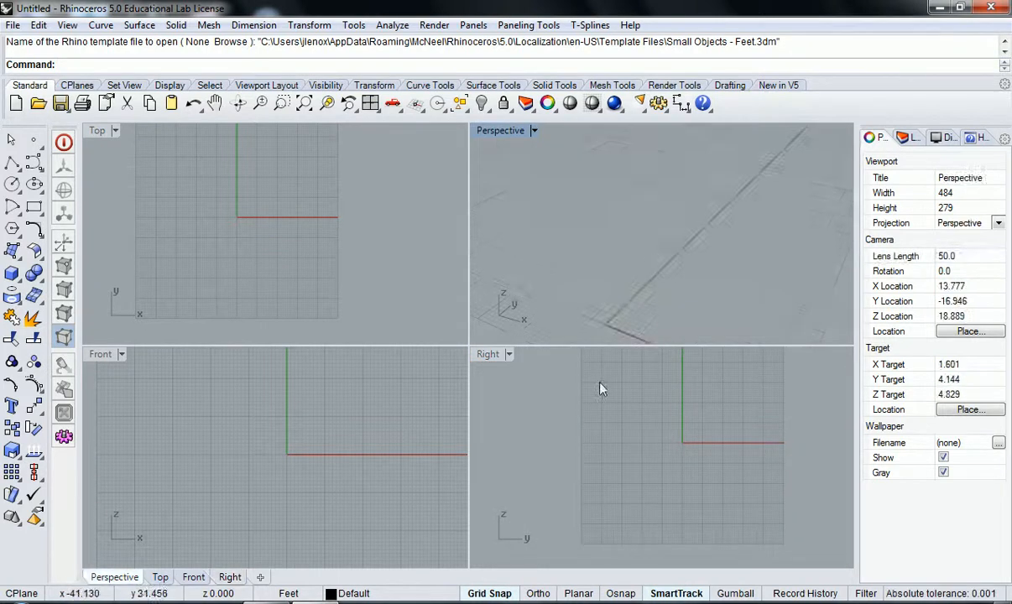
{"action": "scroll", "coordinate": [602, 329], "scroll_direction": "up", "scroll_amount": 2}
{"action": "scroll", "coordinate": [610, 316], "scroll_direction": "down", "scroll_amount": 8}
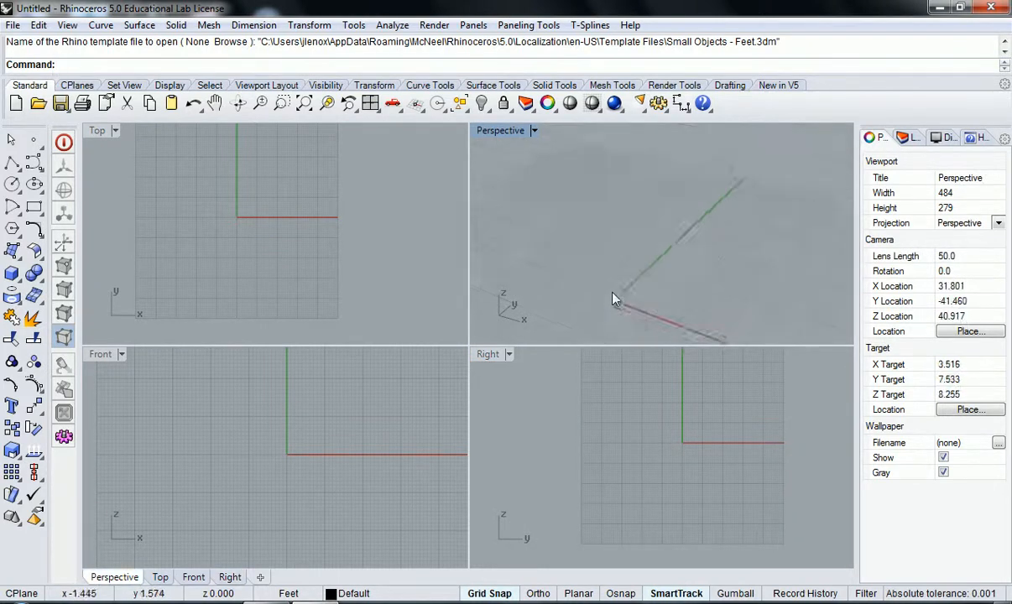
{"action": "scroll", "coordinate": [613, 299], "scroll_direction": "down", "scroll_amount": 5}
{"action": "scroll", "coordinate": [613, 298], "scroll_direction": "up", "scroll_amount": 6}
{"action": "scroll", "coordinate": [613, 300], "scroll_direction": "down", "scroll_amount": 1}
{"action": "scroll", "coordinate": [613, 299], "scroll_direction": "up", "scroll_amount": 5}
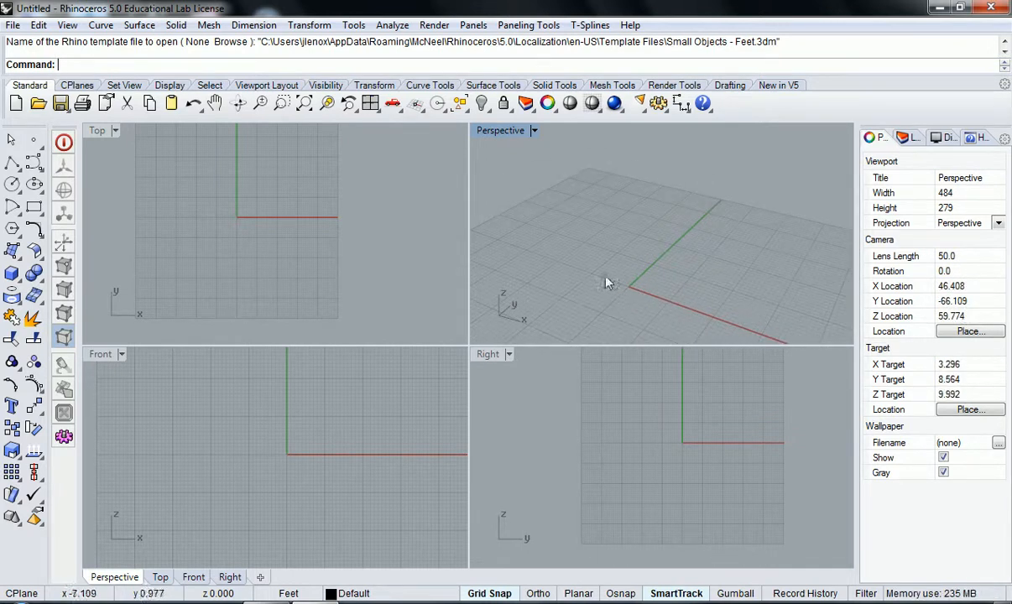
Step: Orbit the Perspective viewport to examine the grid from different angles, including from below and above
{"action": "mouse_move", "coordinate": [582, 271]}
{"action": "right_mouse_down"}
{"action": "mouse_move", "coordinate": [592, 262]}
{"action": "mouse_move", "coordinate": [585, 268]}
{"action": "right_mouse_up"}
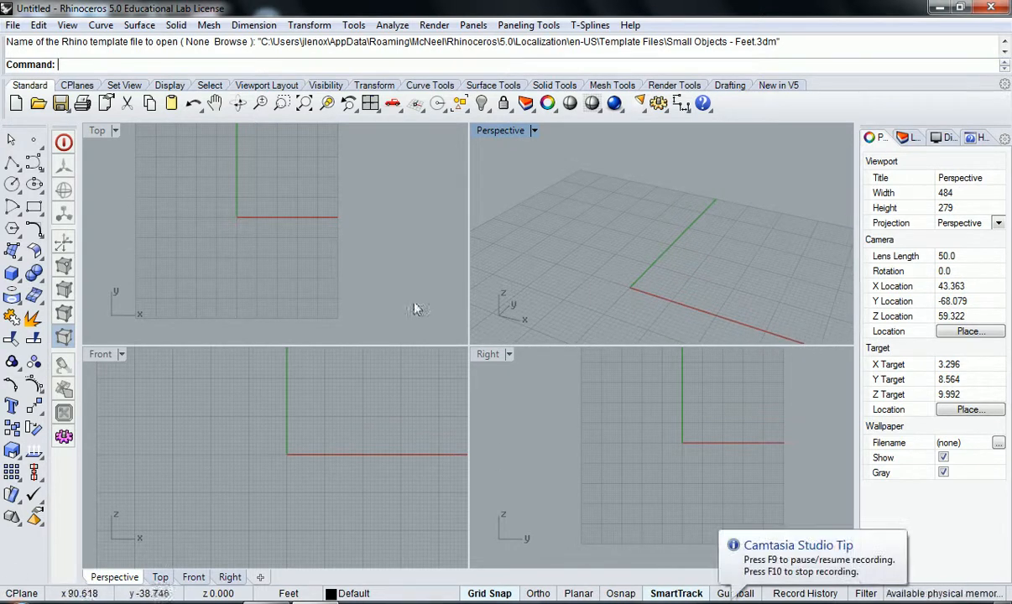
{"action": "scroll", "coordinate": [610, 239], "scroll_direction": "down", "scroll_amount": 4}
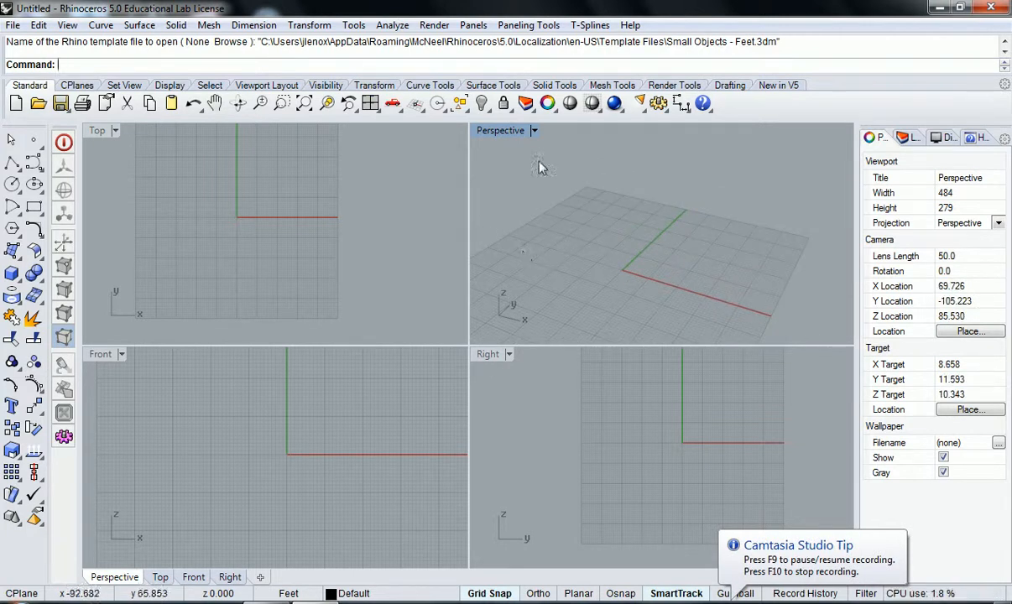
{"action": "right_click_drag", "start_coordinate": [568, 237], "coordinate": [633, 260]}
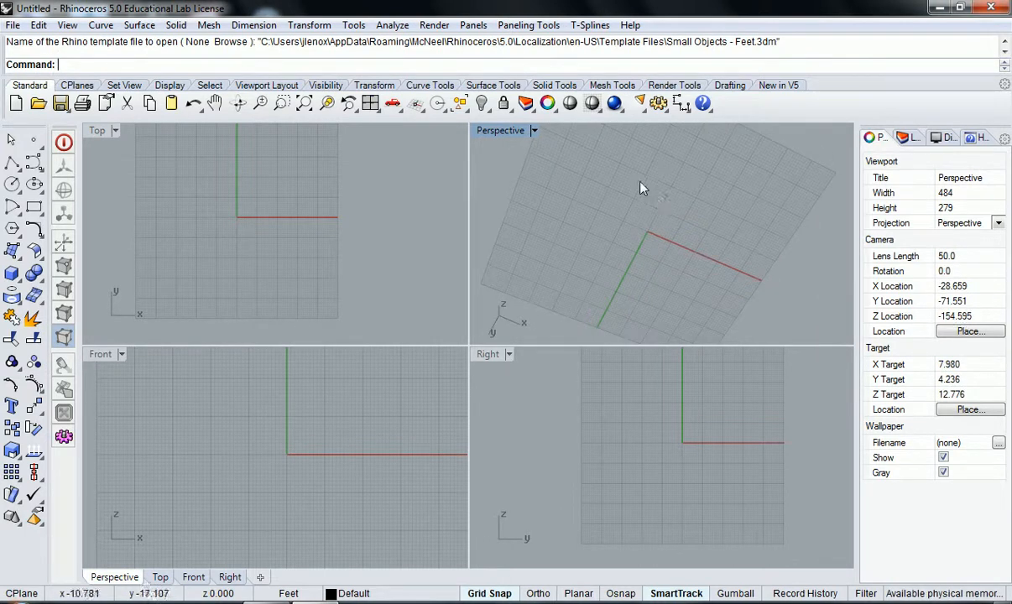
{"action": "right_click_drag", "start_coordinate": [659, 190], "coordinate": [632, 224]}
{"action": "scroll", "coordinate": [618, 219], "scroll_direction": "down", "scroll_amount": 8}
{"action": "scroll", "coordinate": [625, 233], "scroll_direction": "up", "scroll_amount": 3}
{"action": "scroll", "coordinate": [625, 233], "scroll_direction": "up", "scroll_amount": 3}
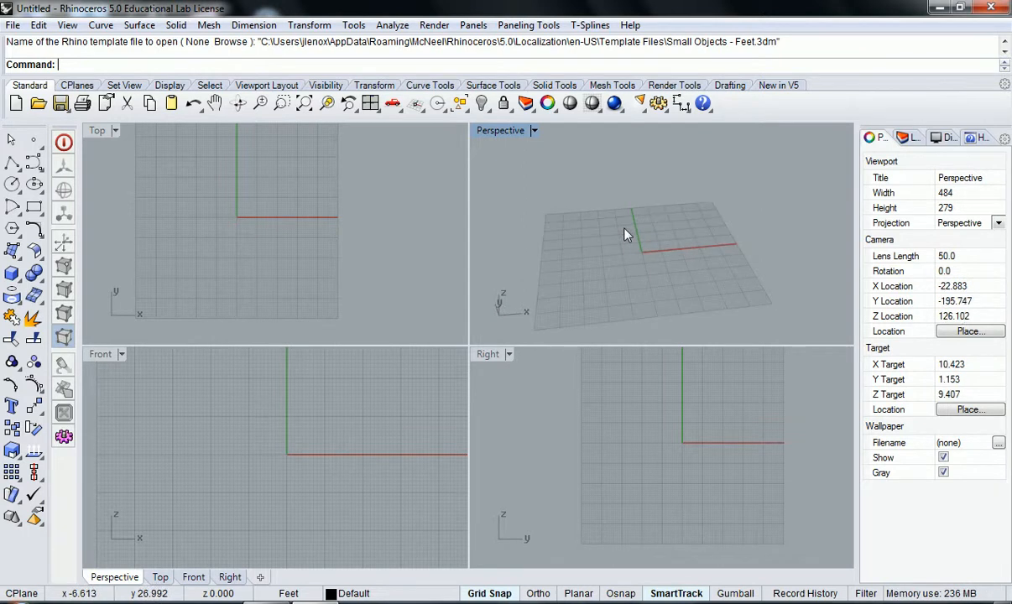
Step: Reset the workspace to the four default viewports
{"action": "right_click", "coordinate": [514, 131]}
{"action": "left_click", "coordinate": [495, 183]}
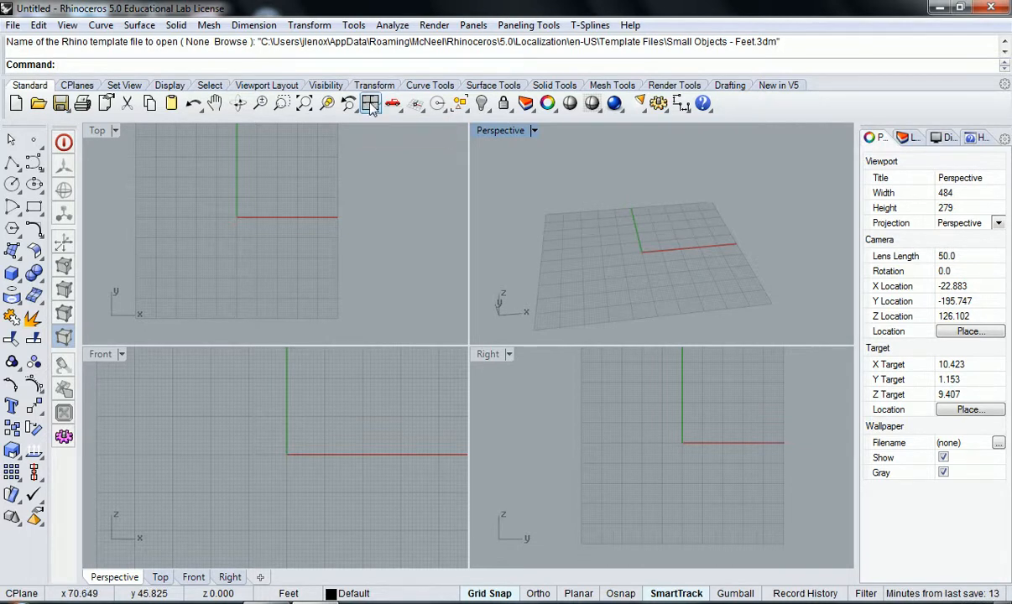
{"action": "left_click", "coordinate": [371, 107]}
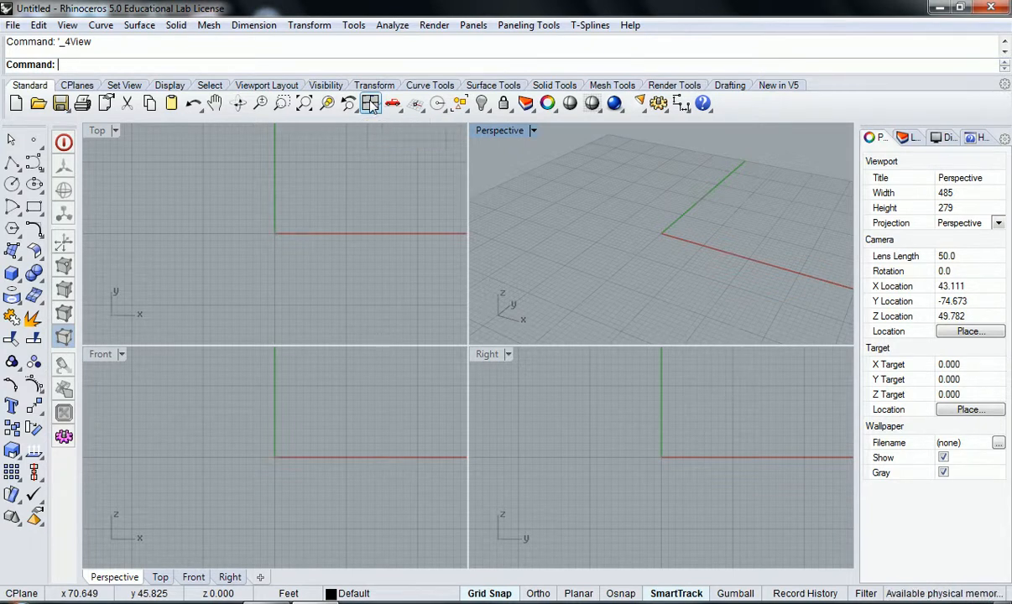
{"action": "right_click", "coordinate": [373, 106]}
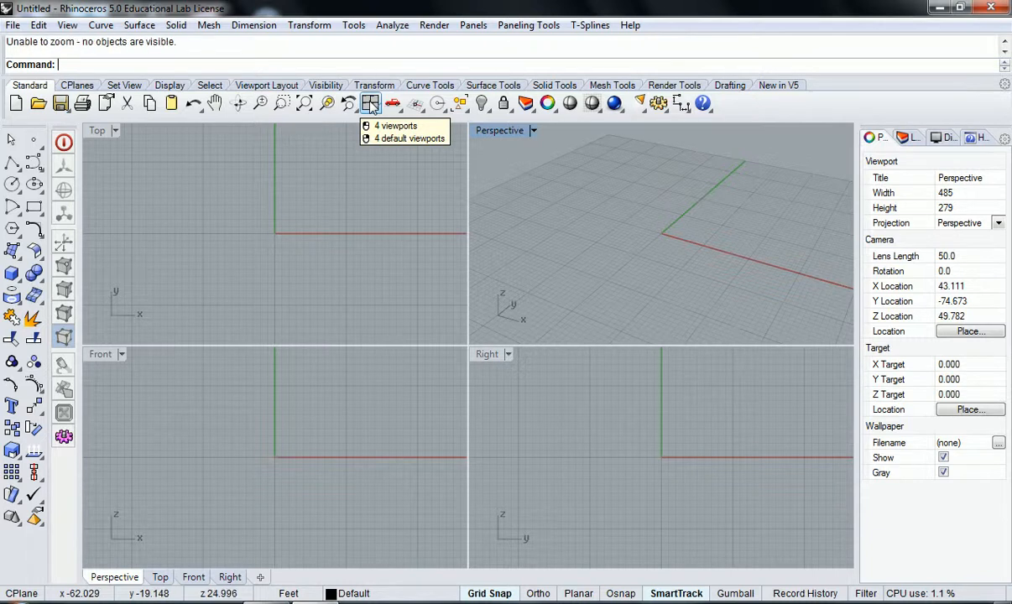
{"action": "scroll", "coordinate": [579, 206], "scroll_direction": "down", "scroll_amount": 8}
{"action": "right_click", "coordinate": [370, 102]}
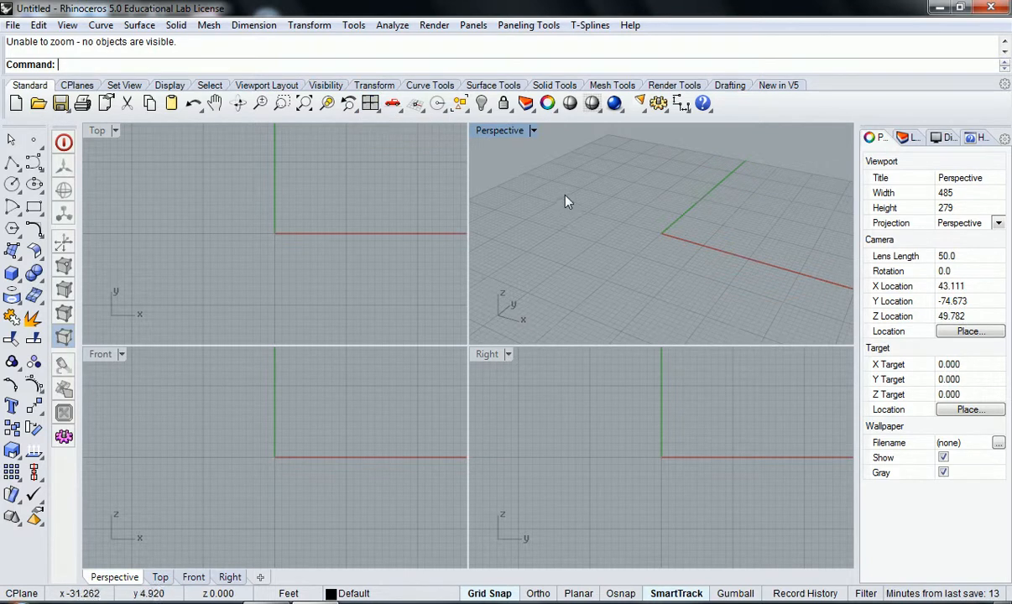
{"action": "left_click", "coordinate": [373, 110]}
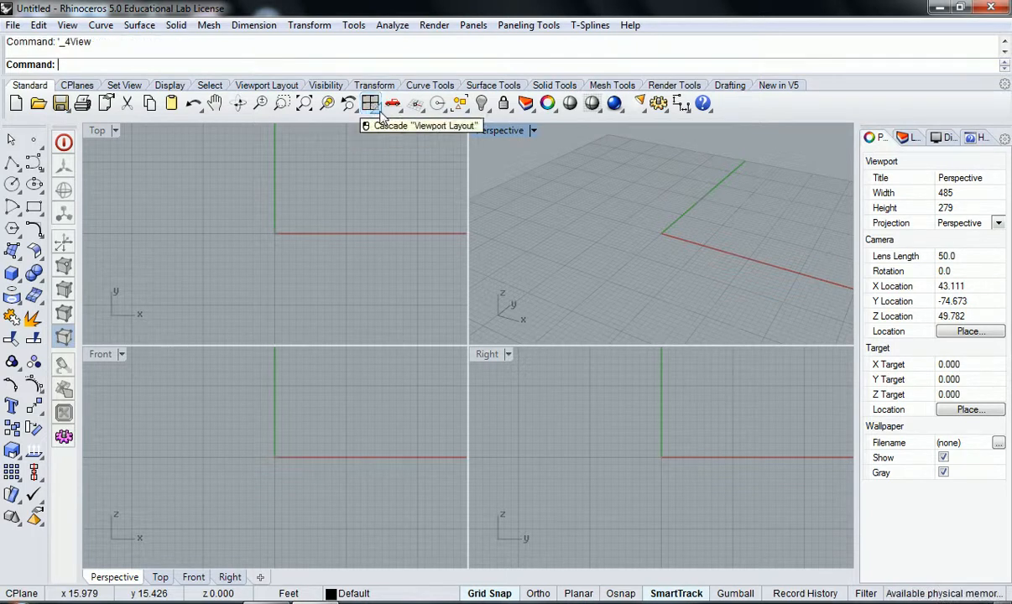
Step: Zoom out in the Perspective viewport, and undo that view change
{"action": "left_click", "coordinate": [380, 115]}
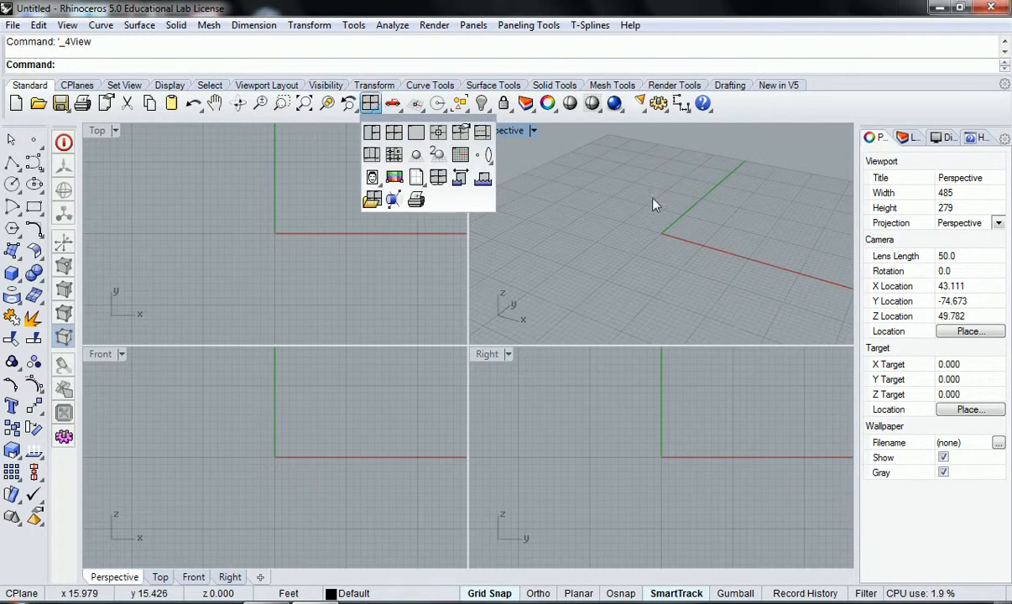
{"action": "left_click", "coordinate": [609, 245]}
{"action": "scroll", "coordinate": [610, 195], "scroll_direction": "down", "scroll_amount": 10}
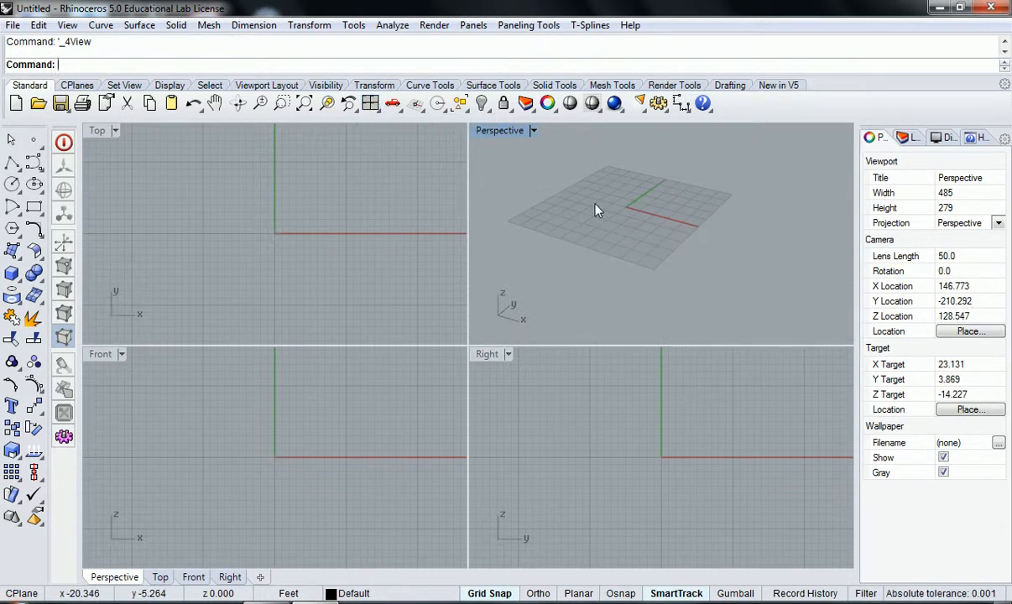
{"action": "left_click", "coordinate": [349, 103]}
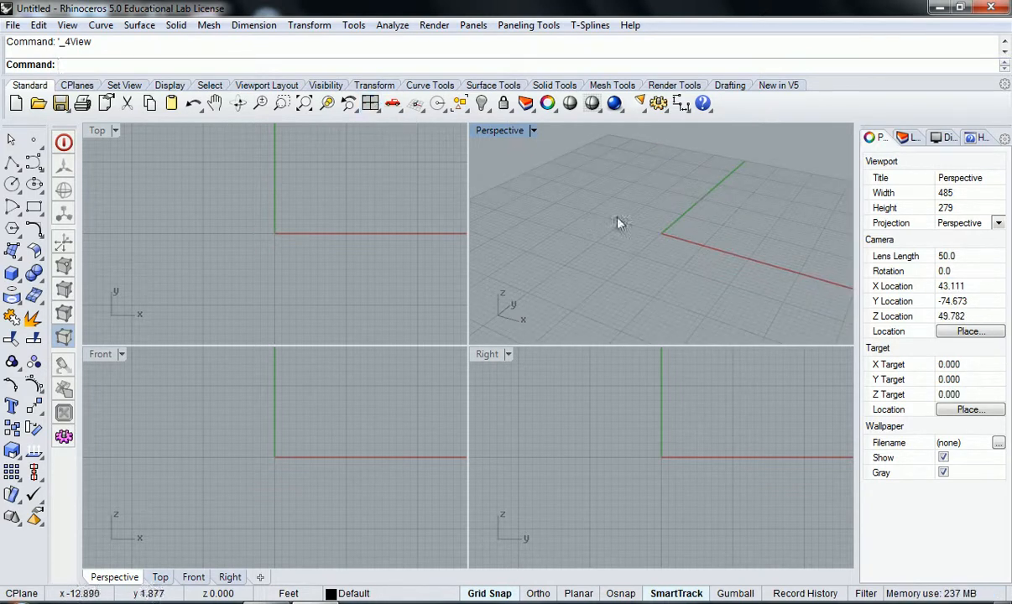
Step: Orbit the Perspective view and shift the Top, Front and Right views, then restore the four default viewports
{"action": "mouse_move", "coordinate": [646, 235]}
{"action": "right_mouse_down", "text": "shift"}
{"action": "mouse_move", "coordinate": [521, 227]}
{"action": "mouse_move", "coordinate": [789, 224]}
{"action": "mouse_move", "coordinate": [645, 244]}
{"action": "mouse_move", "coordinate": [767, 226]}
{"action": "mouse_move", "coordinate": [605, 235]}
{"action": "mouse_move", "coordinate": [739, 228]}
{"action": "mouse_move", "coordinate": [636, 225]}
{"action": "right_mouse_up", "text": "shift"}
{"action": "mouse_move", "coordinate": [388, 232]}
{"action": "right_mouse_down"}
{"action": "mouse_move", "coordinate": [368, 231]}
{"action": "mouse_move", "coordinate": [385, 231]}
{"action": "right_mouse_up"}
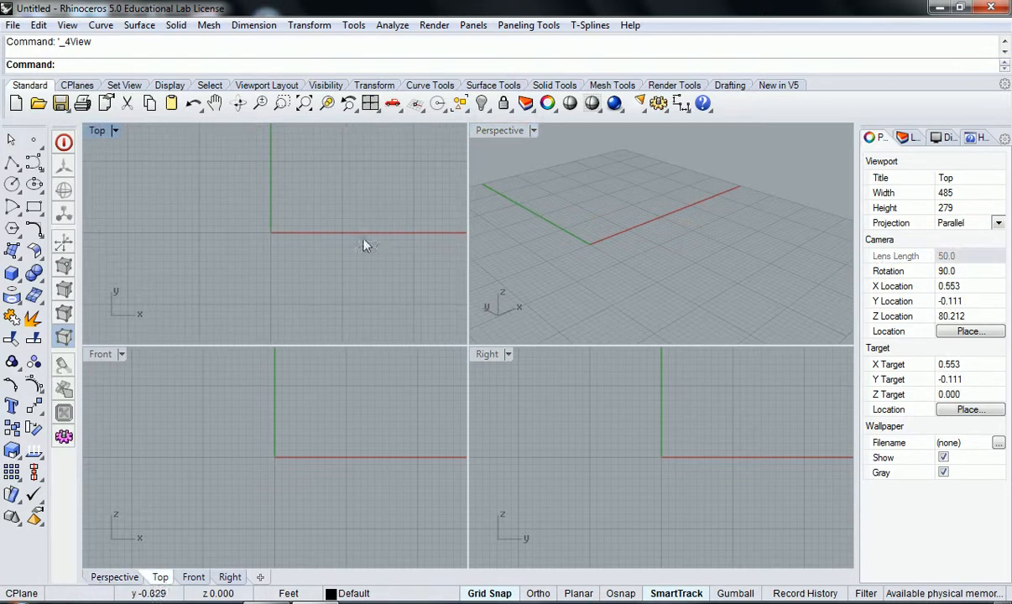
{"action": "left_click", "coordinate": [252, 445]}
{"action": "left_click", "coordinate": [598, 450]}
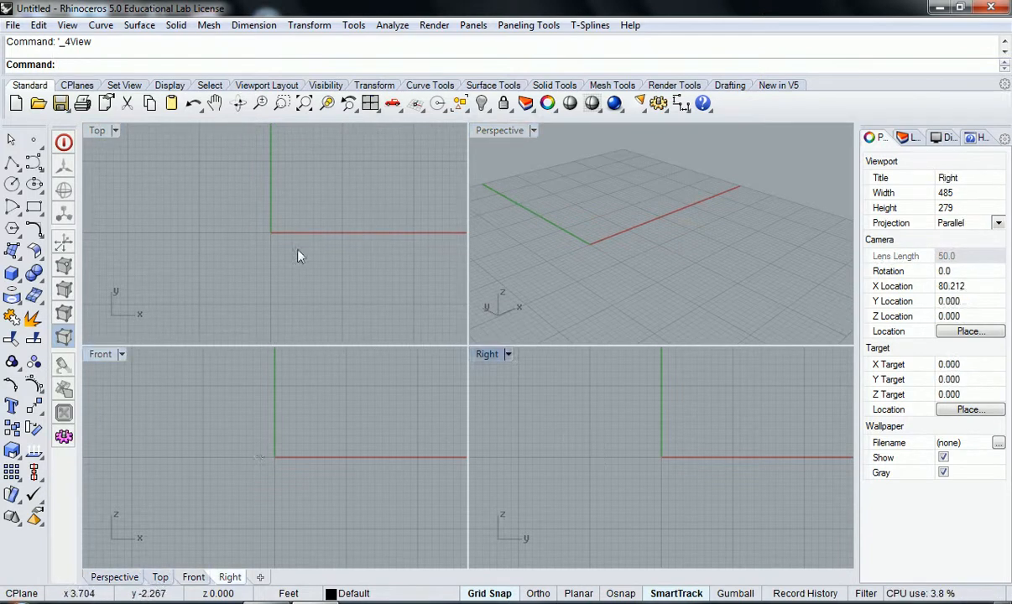
{"action": "mouse_move", "coordinate": [300, 223]}
{"action": "right_mouse_down"}
{"action": "mouse_move", "coordinate": [334, 203]}
{"action": "mouse_move", "coordinate": [305, 219]}
{"action": "mouse_move", "coordinate": [326, 196]}
{"action": "mouse_move", "coordinate": [330, 224]}
{"action": "mouse_move", "coordinate": [297, 209]}
{"action": "mouse_move", "coordinate": [274, 242]}
{"action": "mouse_move", "coordinate": [285, 230]}
{"action": "right_mouse_up"}
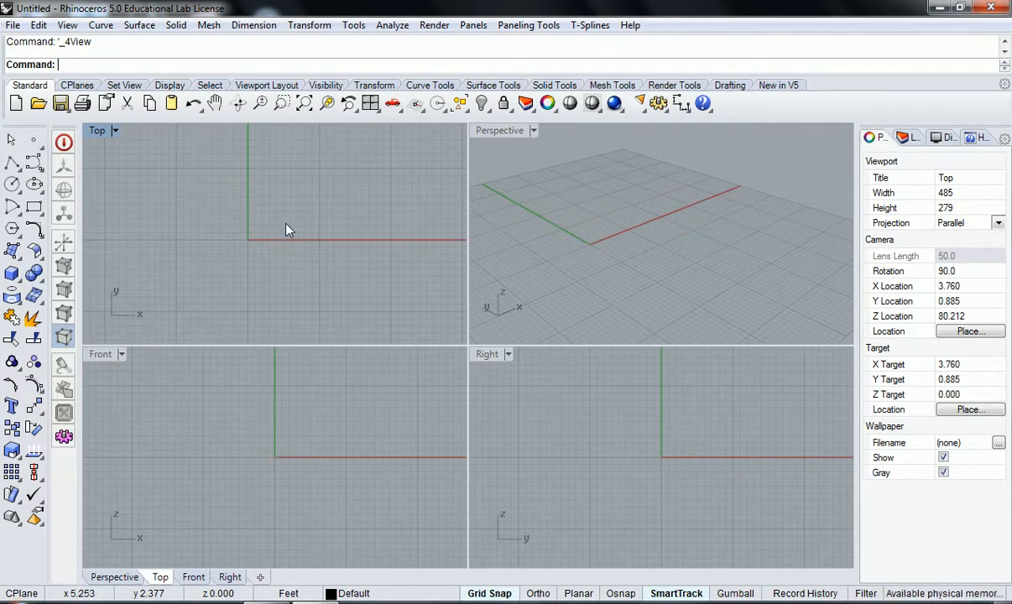
{"action": "scroll", "coordinate": [285, 224], "scroll_direction": "down", "scroll_amount": 6}
{"action": "scroll", "coordinate": [281, 230], "scroll_direction": "up", "scroll_amount": 4}
{"action": "scroll", "coordinate": [259, 422], "scroll_direction": "down", "scroll_amount": 3}
{"action": "scroll", "coordinate": [575, 459], "scroll_direction": "down", "scroll_amount": 3}
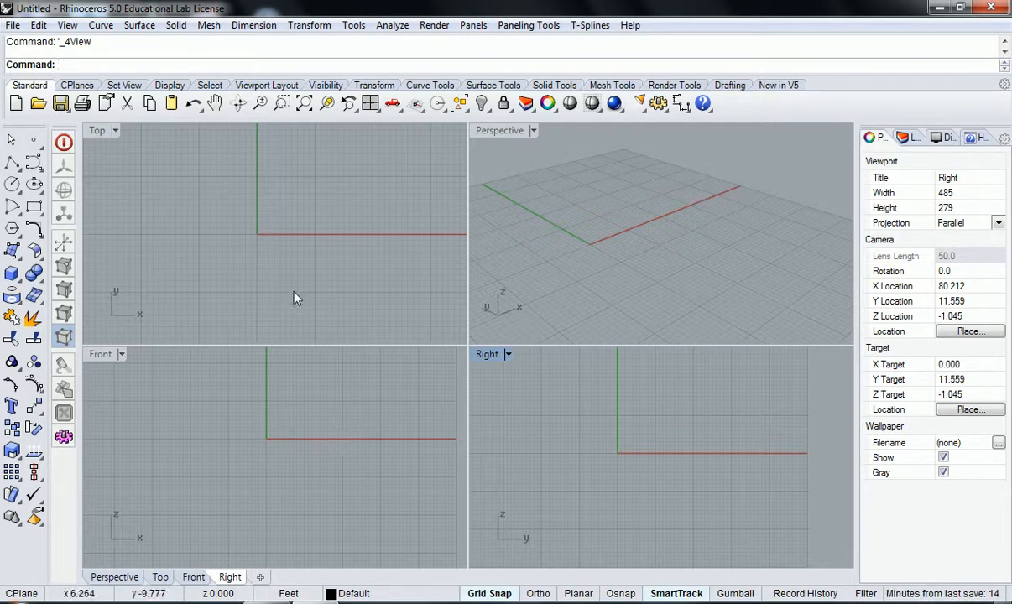
{"action": "right_click", "coordinate": [369, 106]}
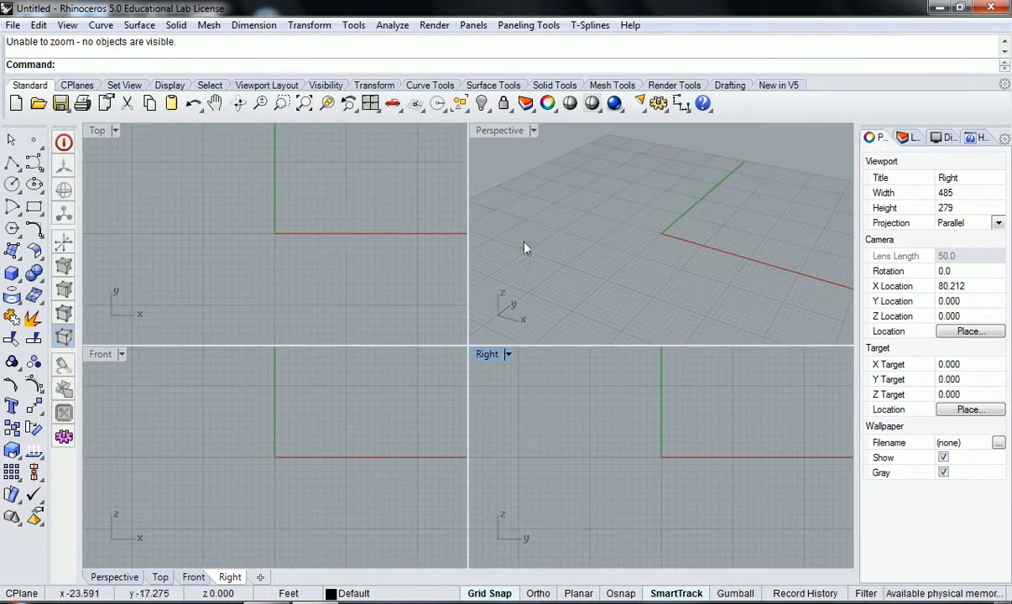
Step: Pan and zoom the Top, Front and Right views, and orbit the Perspective view to examine the grid from the opposite side
{"action": "scroll", "coordinate": [582, 222], "scroll_direction": "down", "scroll_amount": 5}
{"action": "scroll", "coordinate": [377, 232], "scroll_direction": "up", "scroll_amount": 4}
{"action": "scroll", "coordinate": [373, 272], "scroll_direction": "down", "scroll_amount": 4}
{"action": "scroll", "coordinate": [303, 400], "scroll_direction": "up", "scroll_amount": 3}
{"action": "scroll", "coordinate": [633, 417], "scroll_direction": "down", "scroll_amount": 4}
{"action": "right_click_drag", "start_coordinate": [334, 254], "coordinate": [334, 248]}
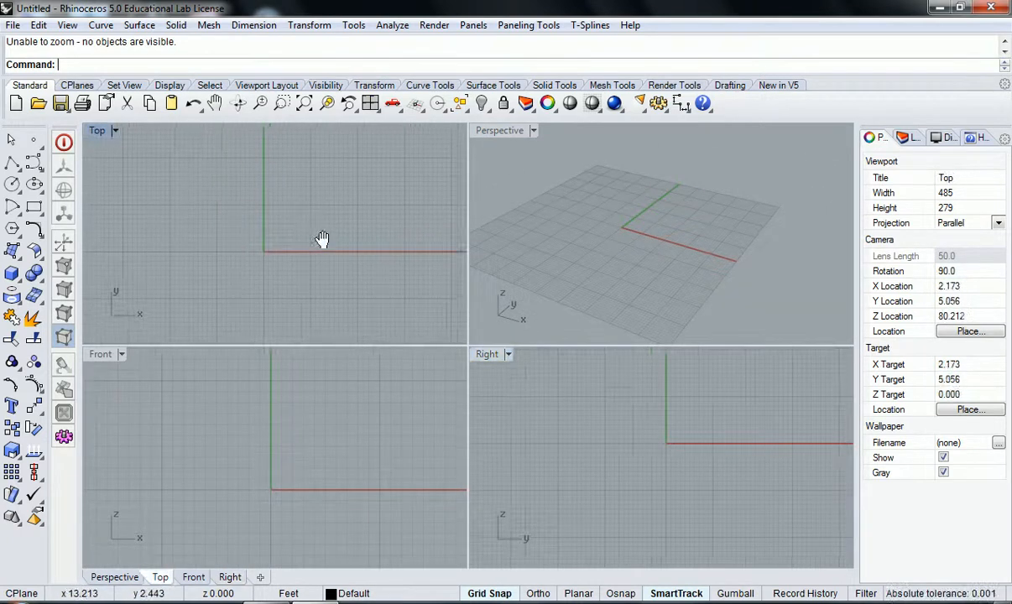
{"action": "right_click_drag", "start_coordinate": [323, 492], "coordinate": [252, 461]}
{"action": "right_click_drag", "start_coordinate": [646, 473], "coordinate": [608, 486]}
{"action": "right_click_drag", "start_coordinate": [306, 441], "coordinate": [363, 464]}
{"action": "right_click_drag", "start_coordinate": [277, 248], "coordinate": [235, 271]}
{"action": "mouse_move", "coordinate": [657, 239]}
{"action": "right_mouse_down"}
{"action": "mouse_move", "coordinate": [723, 265]}
{"action": "mouse_move", "coordinate": [639, 260]}
{"action": "mouse_move", "coordinate": [662, 234]}
{"action": "mouse_move", "coordinate": [601, 233]}
{"action": "mouse_move", "coordinate": [728, 247]}
{"action": "mouse_move", "coordinate": [734, 232]}
{"action": "mouse_move", "coordinate": [662, 244]}
{"action": "mouse_move", "coordinate": [796, 233]}
{"action": "mouse_move", "coordinate": [635, 256]}
{"action": "mouse_move", "coordinate": [738, 237]}
{"action": "mouse_move", "coordinate": [662, 218]}
{"action": "mouse_move", "coordinate": [653, 249]}
{"action": "right_mouse_up"}
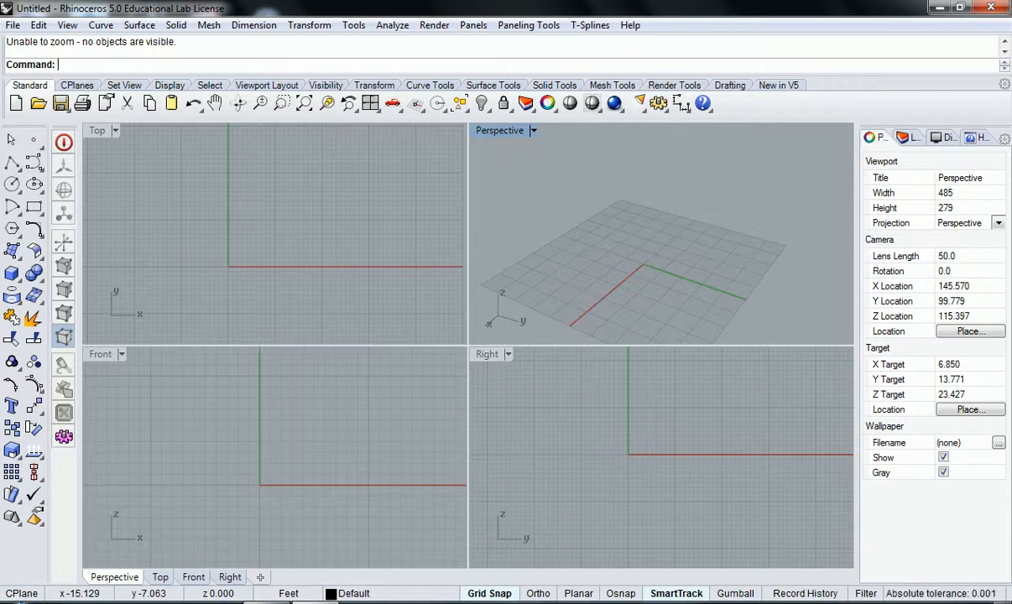
Step: Shrink the Rhinoceros window to a small floating size, and switch SmartTrack off and Gumball on
{"action": "left_click_drag", "start_coordinate": [202, 7], "coordinate": [251, 12]}
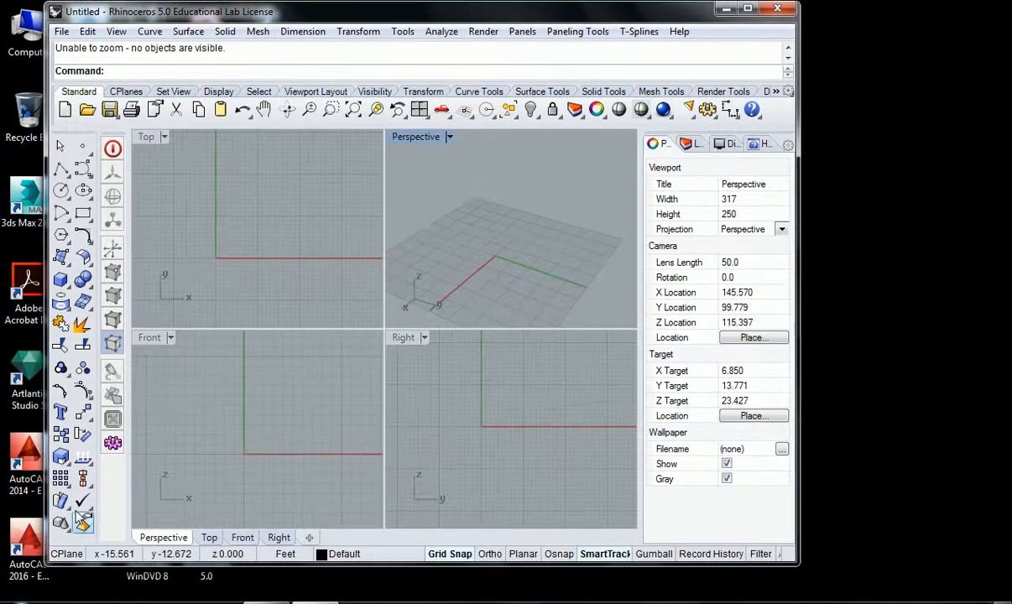
{"action": "left_click_drag", "start_coordinate": [57, 563], "coordinate": [74, 235]}
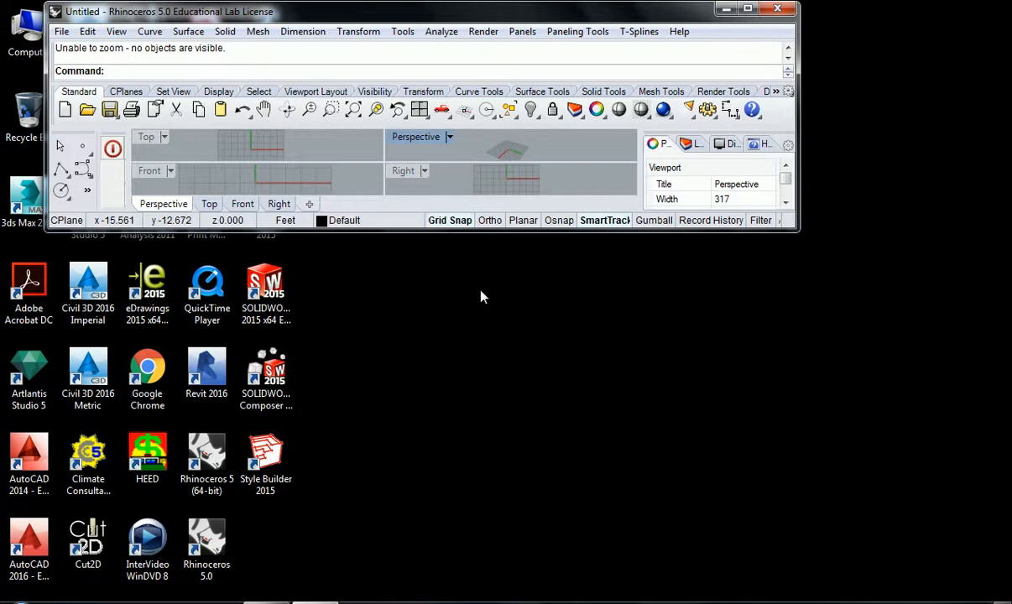
{"action": "left_click", "coordinate": [608, 220]}
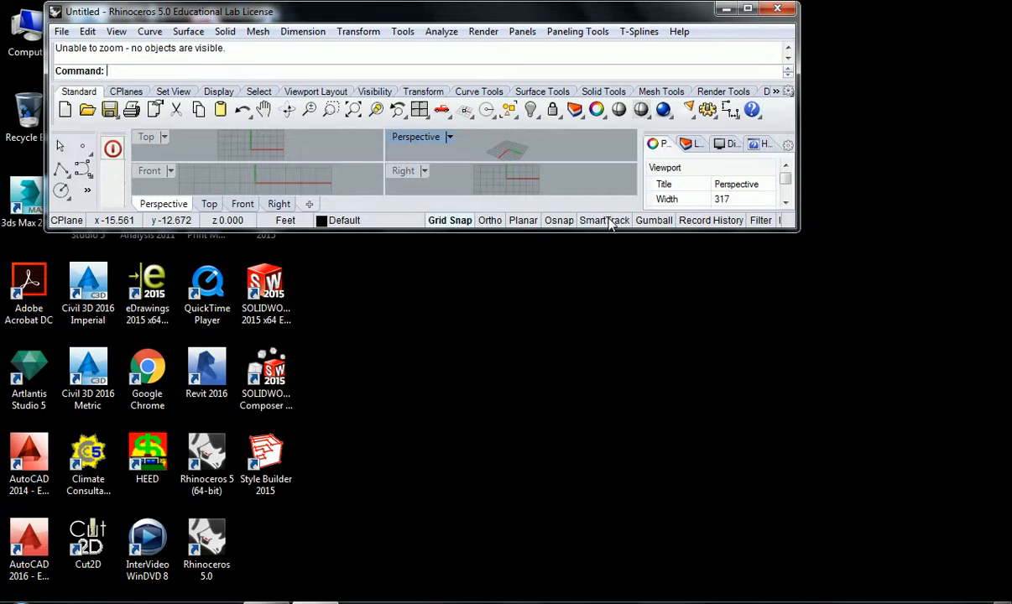
{"action": "left_click", "coordinate": [663, 221]}
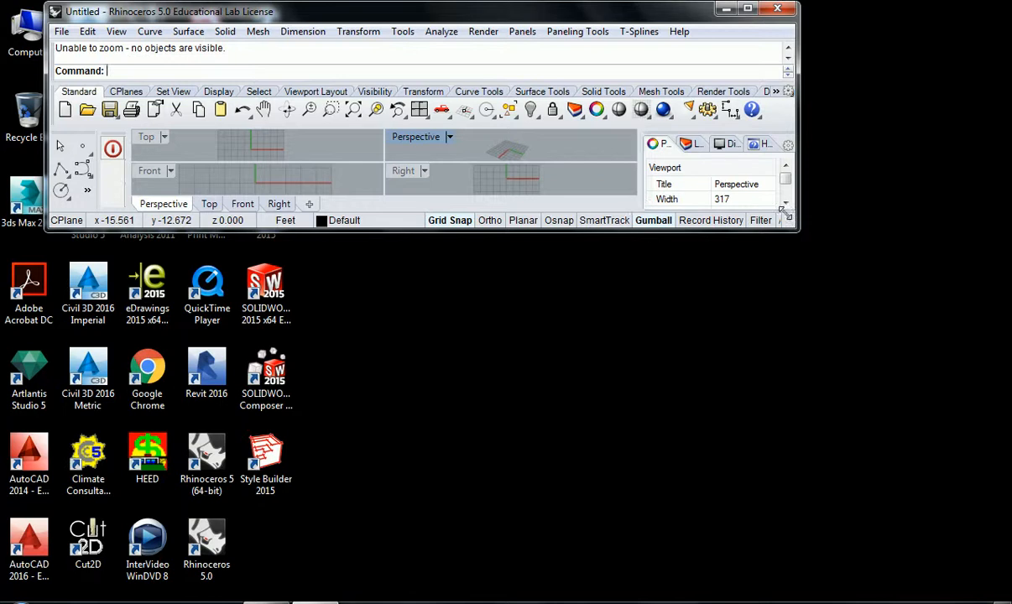
Step: Enlarge the floating Rhinoceros window, and maximize it to fill the screen
{"action": "left_click_drag", "start_coordinate": [793, 225], "coordinate": [883, 301]}
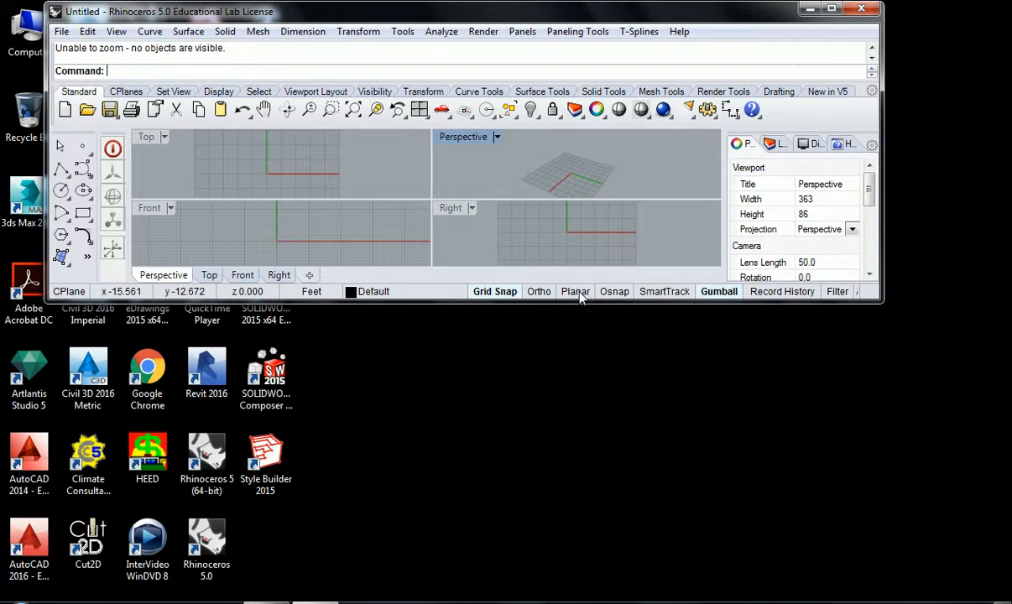
{"action": "left_click_drag", "start_coordinate": [881, 301], "coordinate": [1009, 599]}
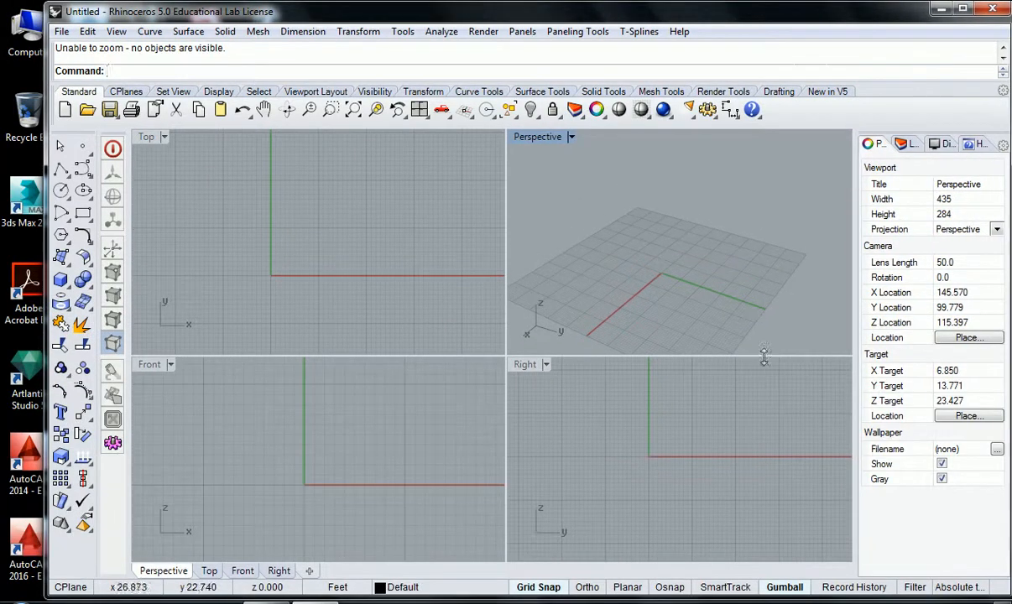
{"action": "scroll", "coordinate": [666, 273], "scroll_direction": "up", "scroll_amount": 6}
{"action": "scroll", "coordinate": [665, 285], "scroll_direction": "up", "scroll_amount": 5}
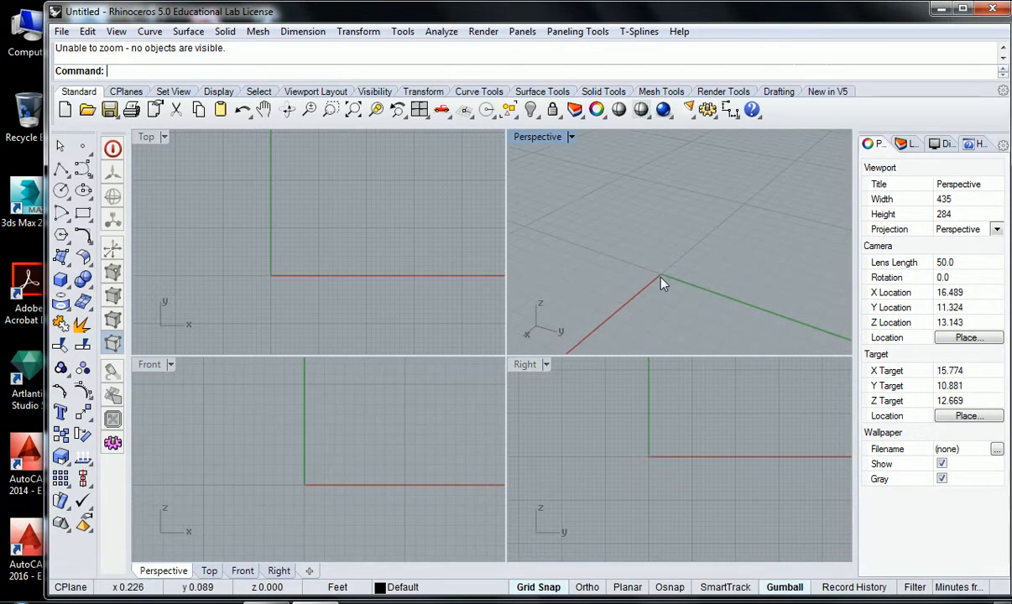
{"action": "scroll", "coordinate": [642, 277], "scroll_direction": "down", "scroll_amount": 4}
{"action": "scroll", "coordinate": [652, 279], "scroll_direction": "down", "scroll_amount": 5}
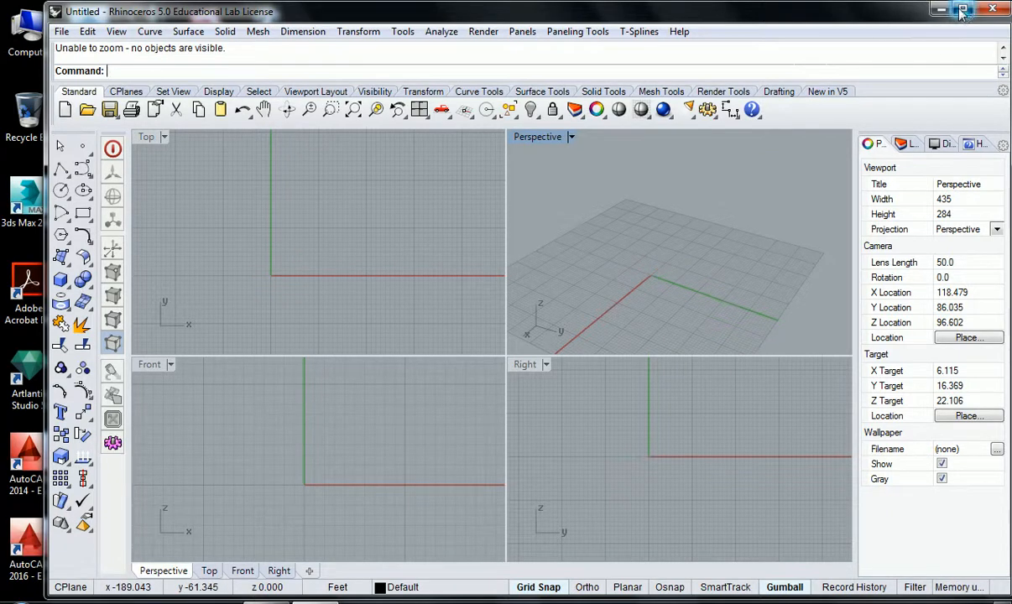
{"action": "double_click", "coordinate": [908, 11]}
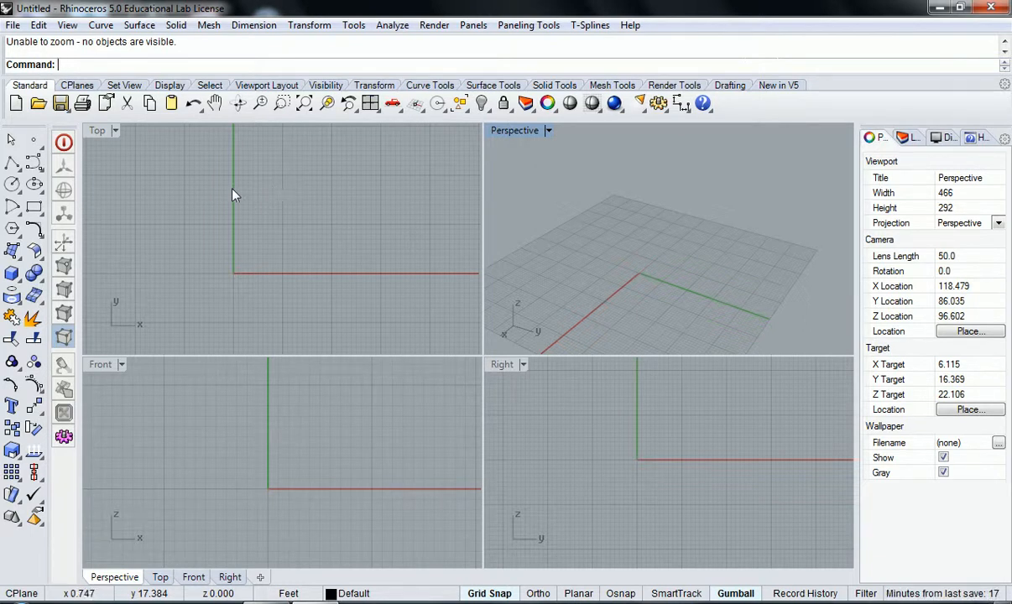
{"action": "left_click", "coordinate": [10, 26]}
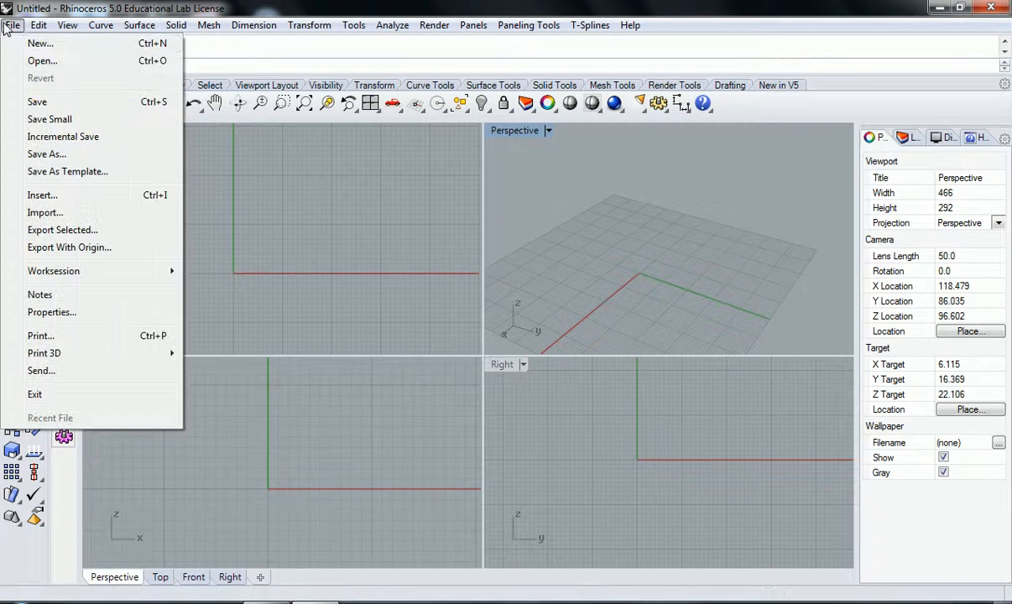
{"action": "left_click", "coordinate": [27, 64]}
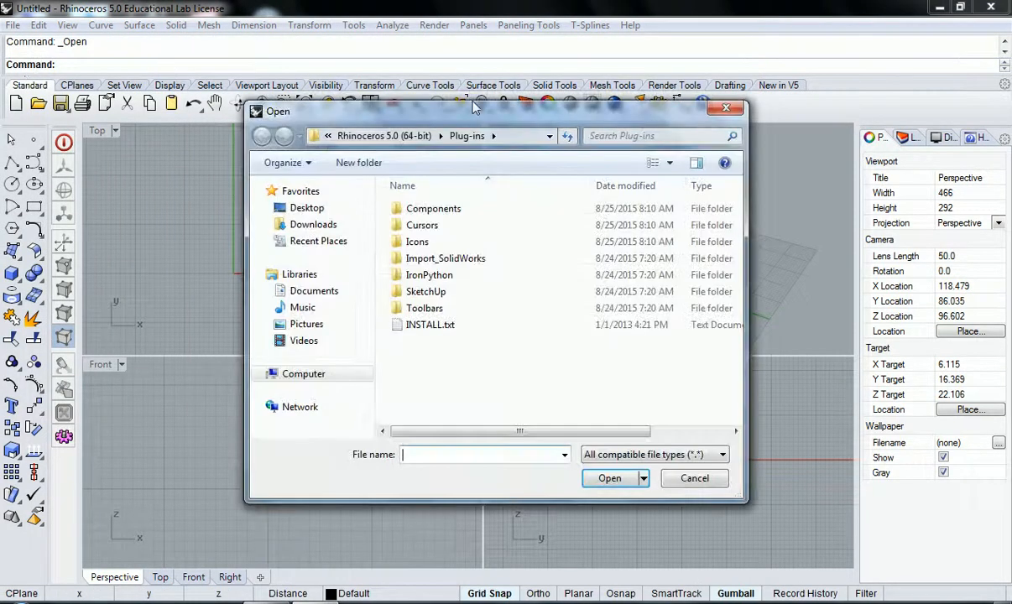
{"action": "key", "text": "Escape"}
Step: Create a new document from the Small Objects - Inches.3dm template
{"action": "left_click", "coordinate": [13, 25]}
{"action": "left_click", "coordinate": [33, 43]}
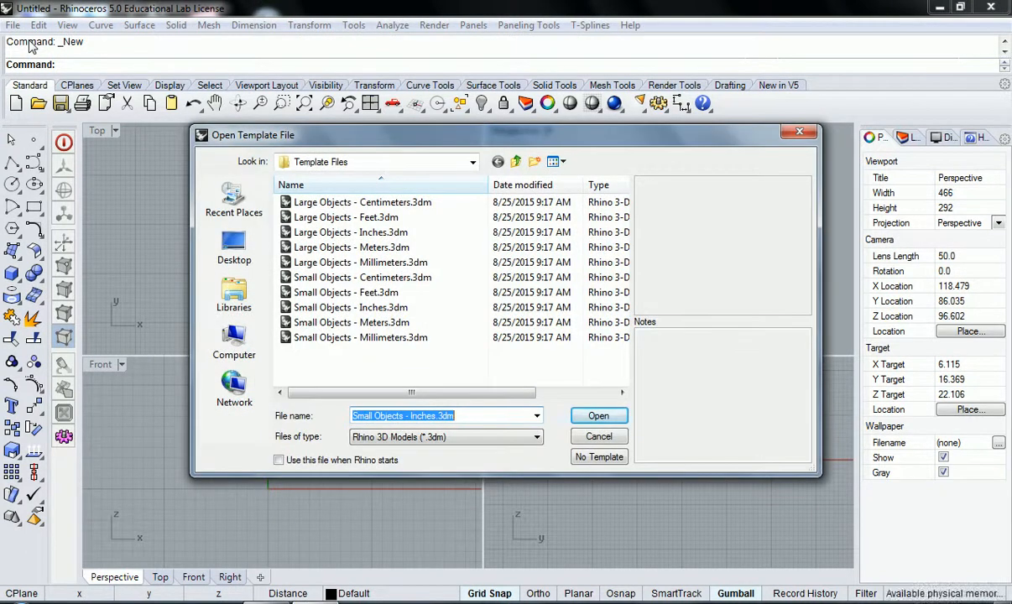
{"action": "left_click_drag", "start_coordinate": [410, 136], "coordinate": [429, 140]}
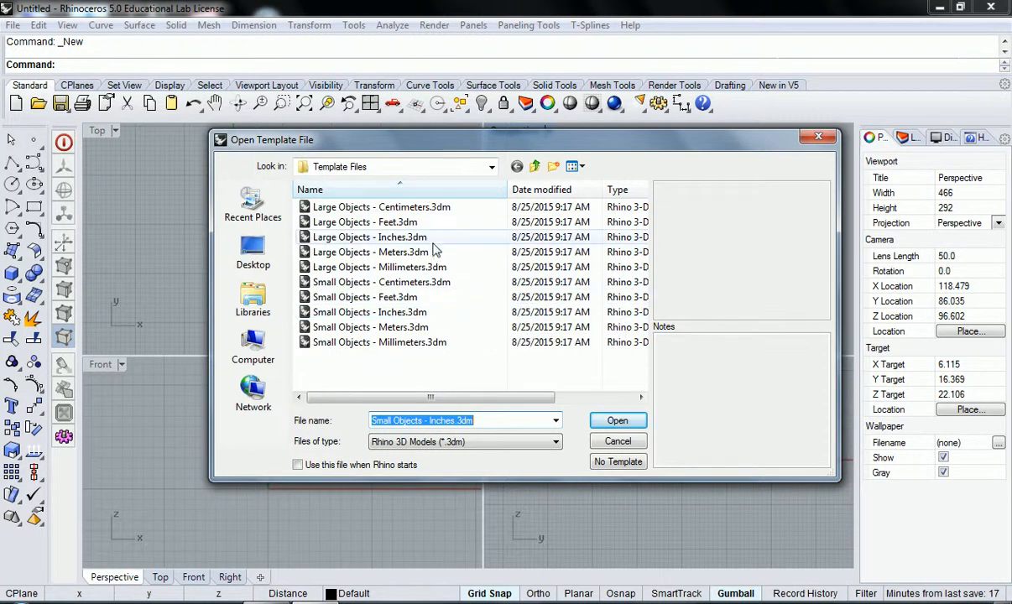
{"action": "left_click", "coordinate": [369, 314]}
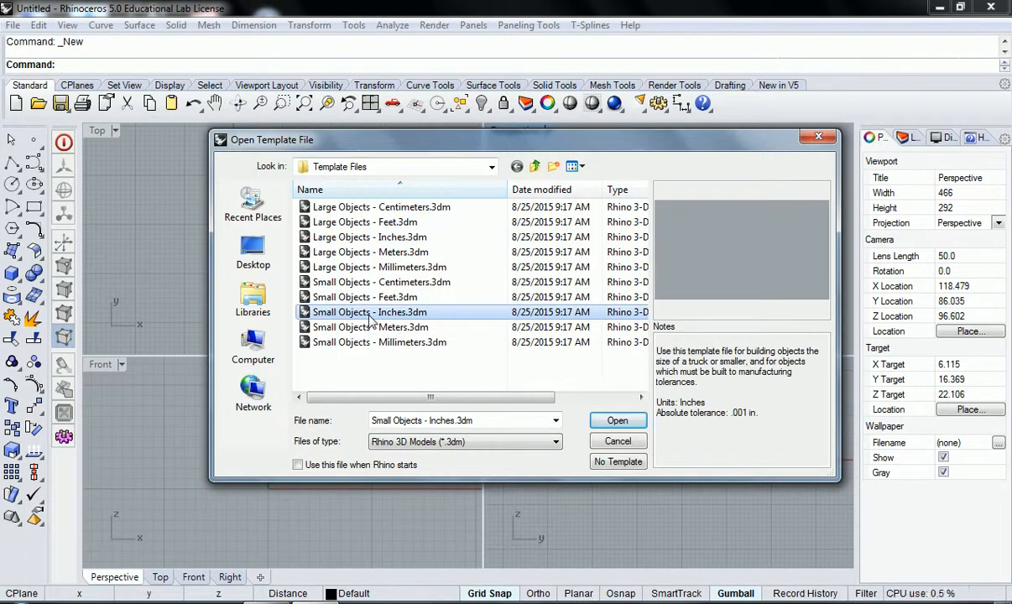
{"action": "left_click", "coordinate": [617, 422]}
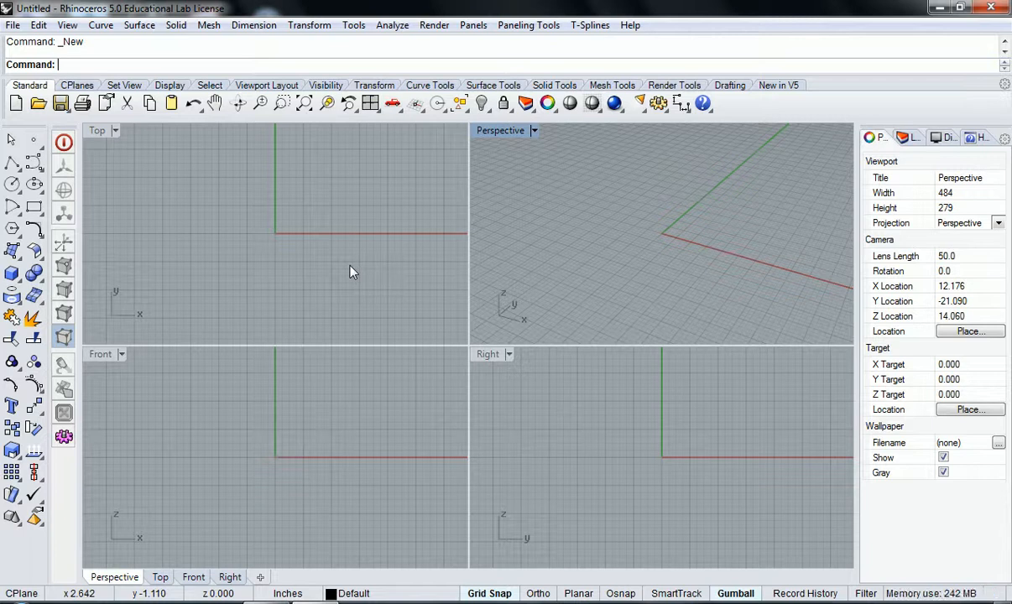
Step: Examine the model units, tolerances and distance display in the document's unit settings
{"action": "left_click", "coordinate": [353, 594]}
{"action": "left_click", "coordinate": [291, 594]}
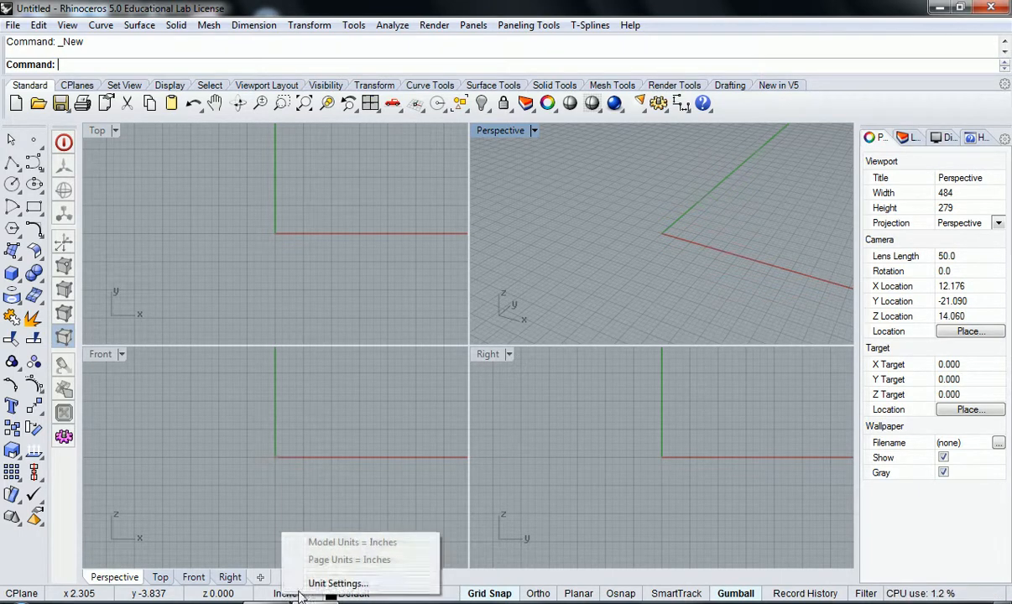
{"action": "left_click", "coordinate": [308, 588]}
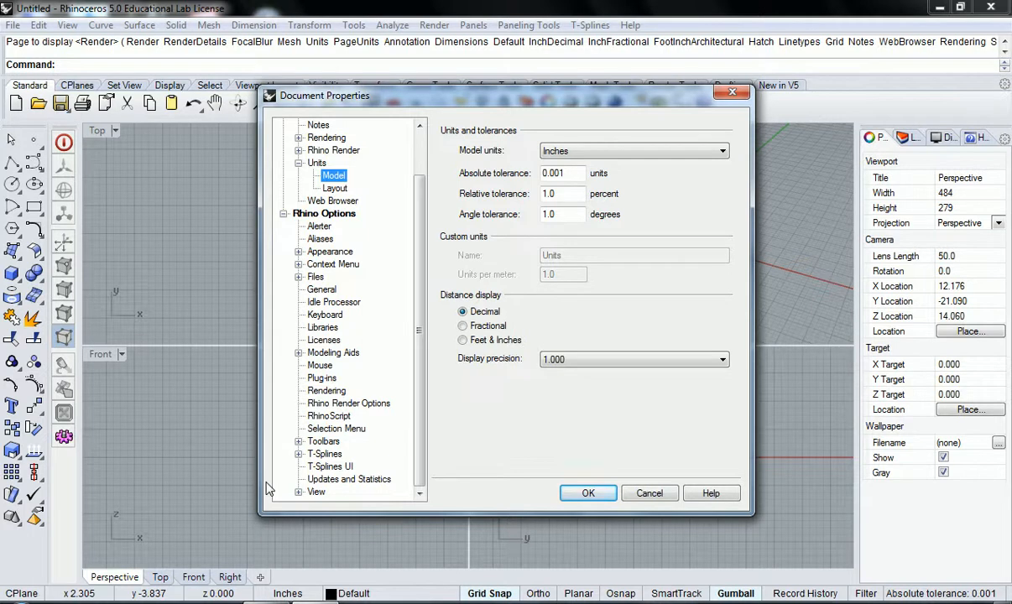
{"action": "key", "text": "Escape"}
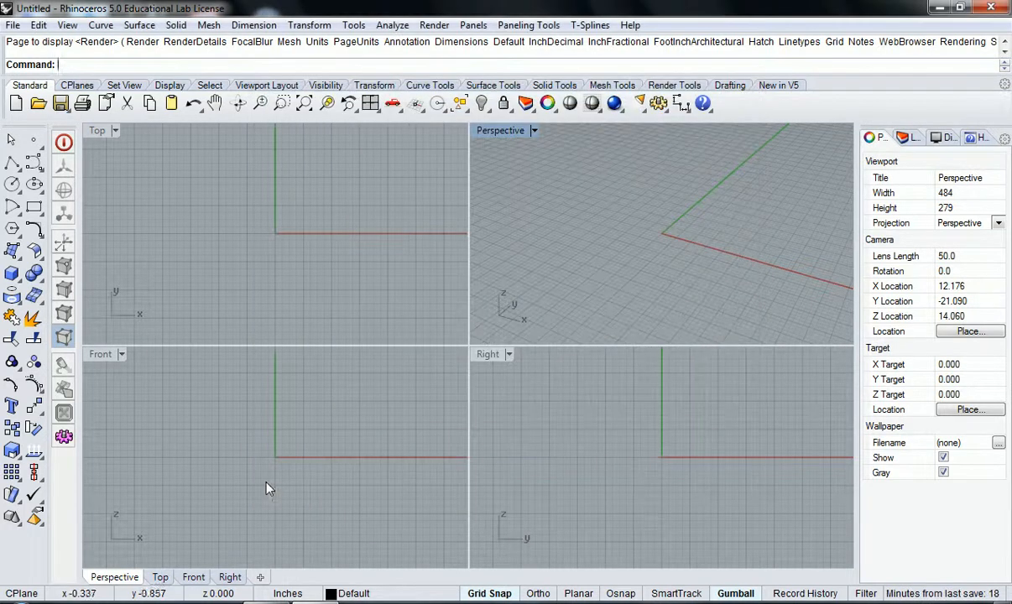
{"action": "left_click", "coordinate": [287, 594]}
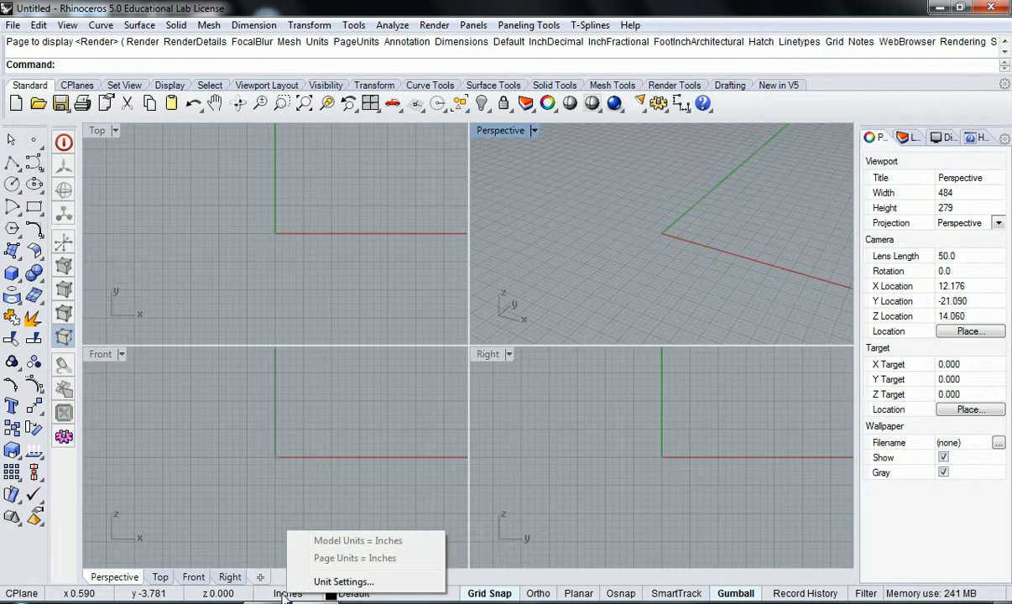
{"action": "left_click", "coordinate": [325, 581]}
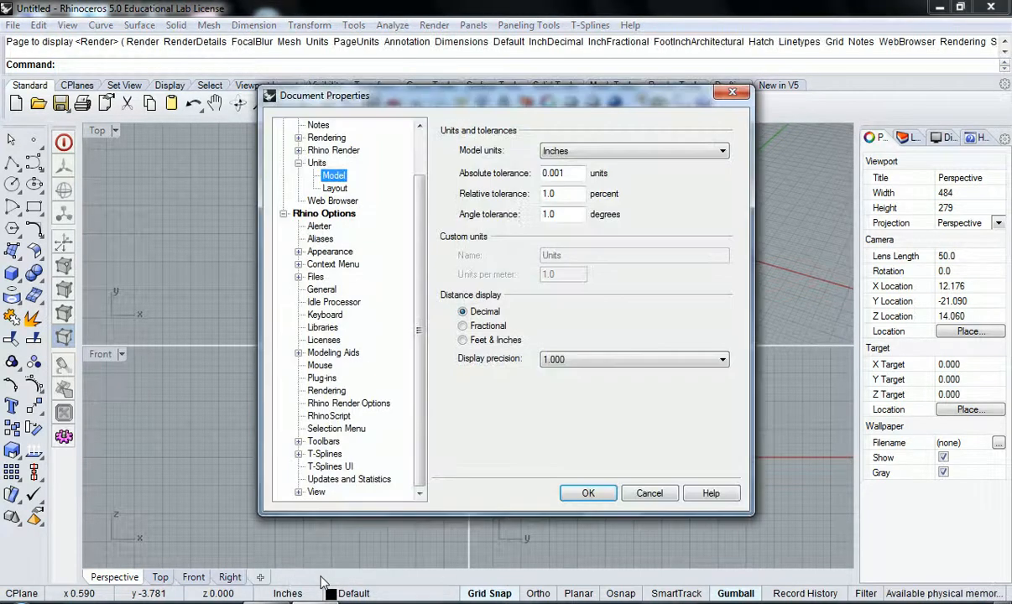
{"action": "key", "text": "Escape"}
{"action": "type", "text": "Options"}
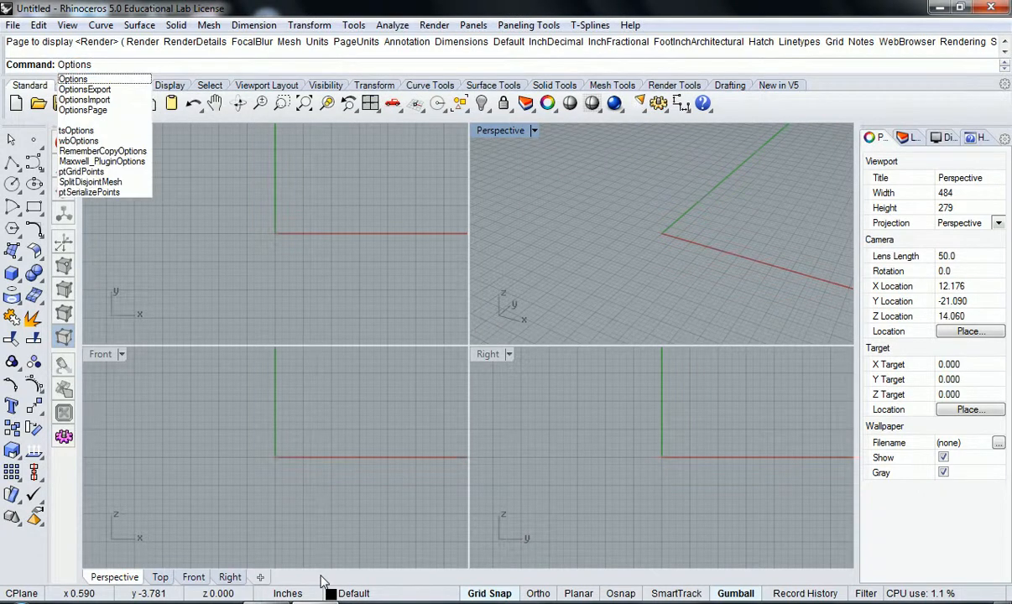
{"action": "key", "text": "Return"}
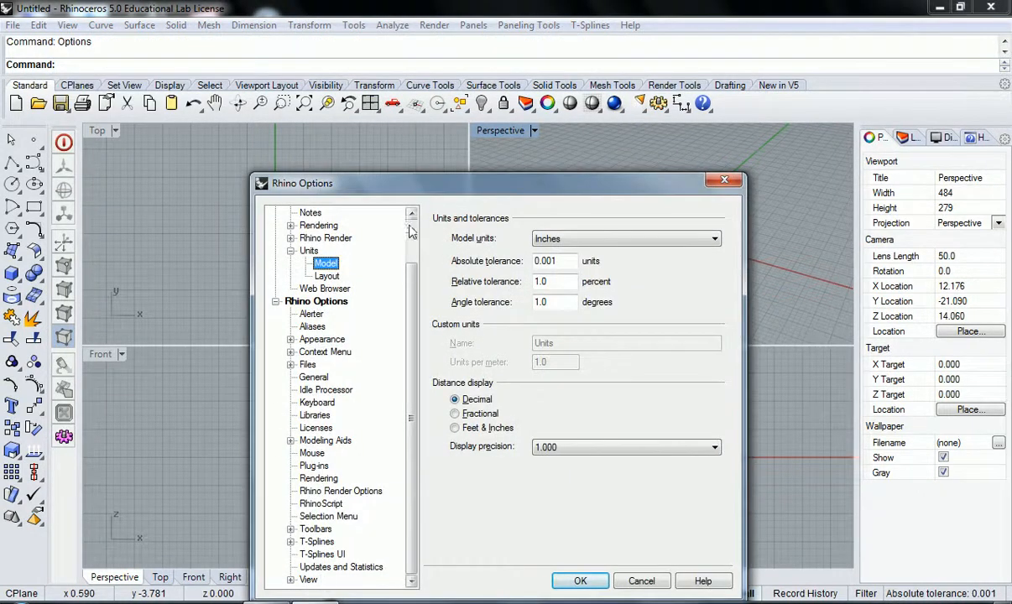
{"action": "left_click_drag", "start_coordinate": [418, 193], "coordinate": [417, 159]}
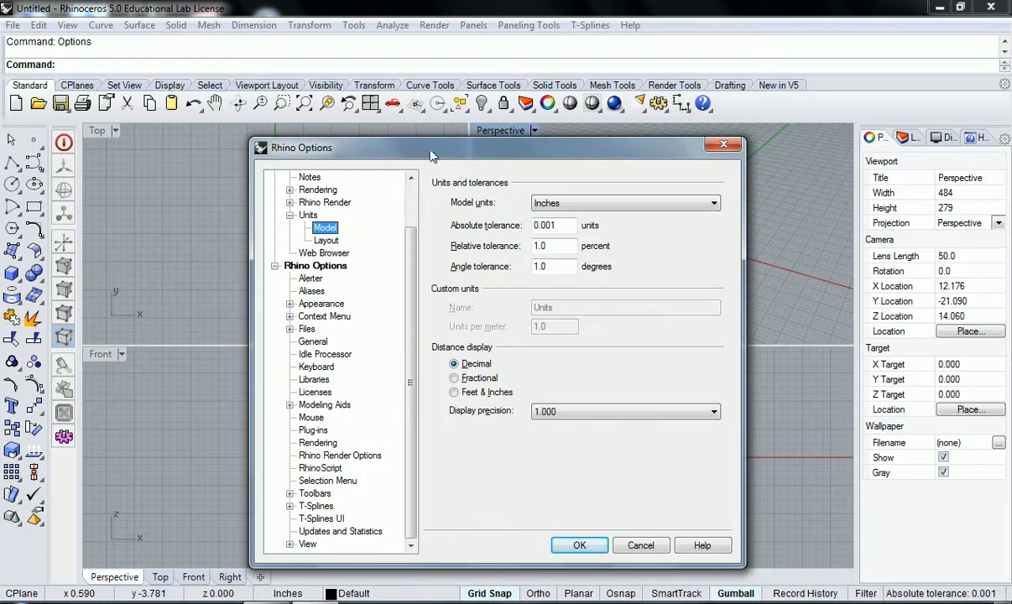
{"action": "key", "text": "Escape"}
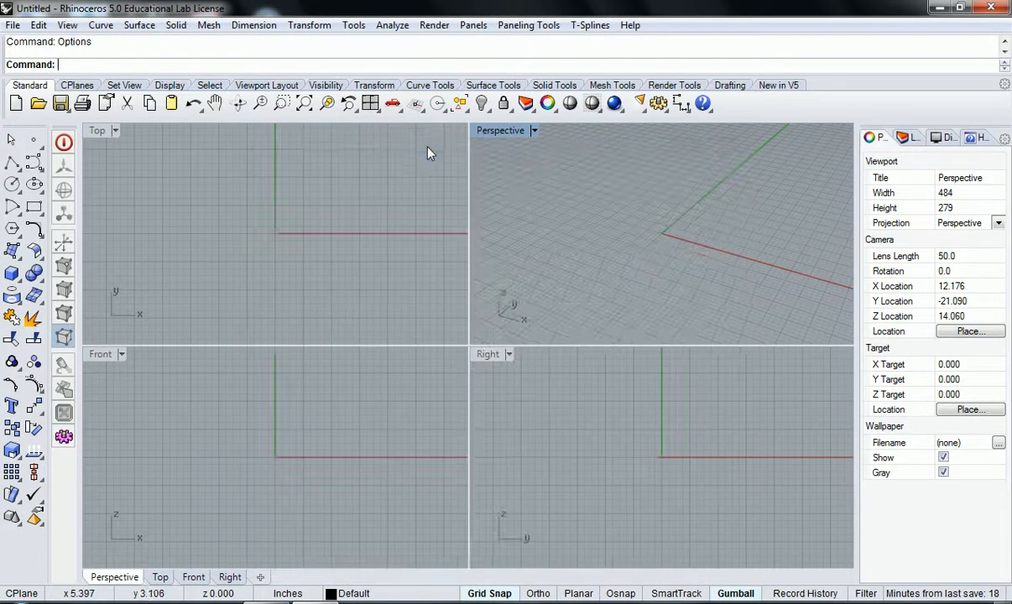
Step: Open Rhino Options with the Options command, review the available model units, and keep Inches selected
{"action": "type", "text": "options"}
{"action": "key", "text": "Return"}
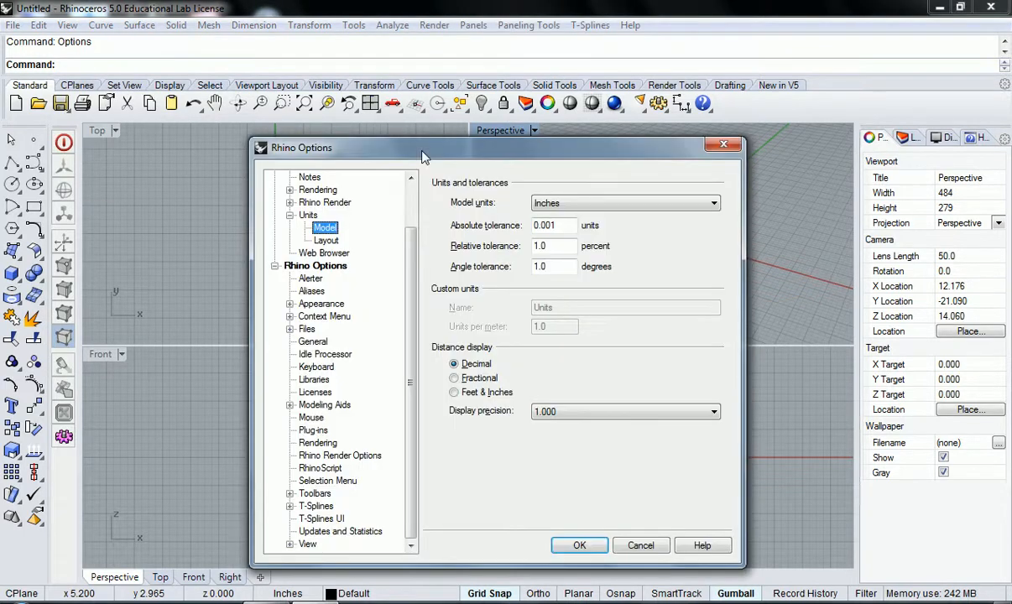
{"action": "left_click_drag", "start_coordinate": [422, 153], "coordinate": [421, 146]}
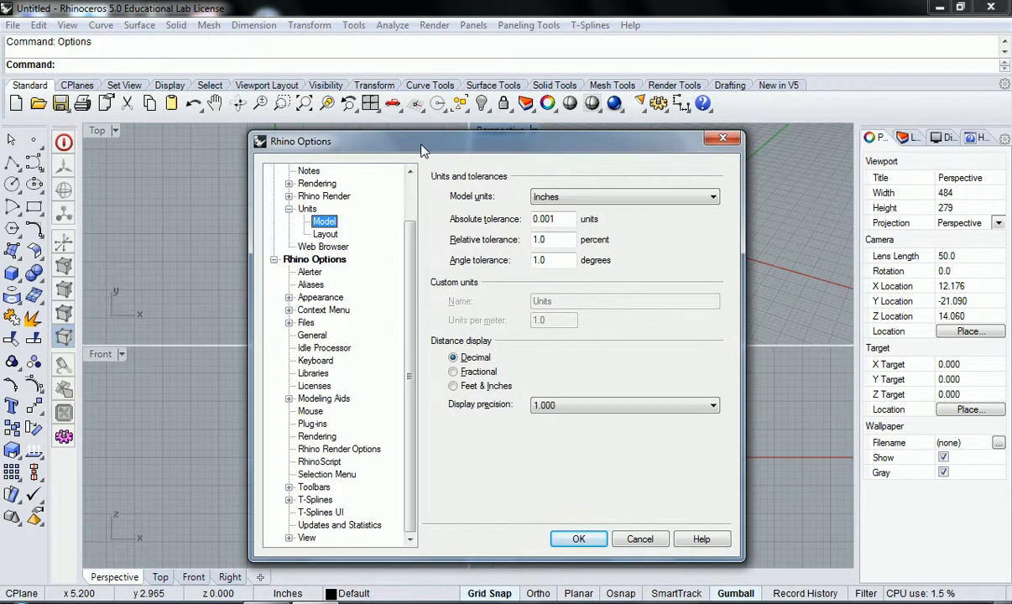
{"action": "mouse_move", "coordinate": [424, 150]}
{"action": "left_mouse_down"}
{"action": "mouse_move", "coordinate": [420, 141]}
{"action": "mouse_move", "coordinate": [425, 150]}
{"action": "left_mouse_up"}
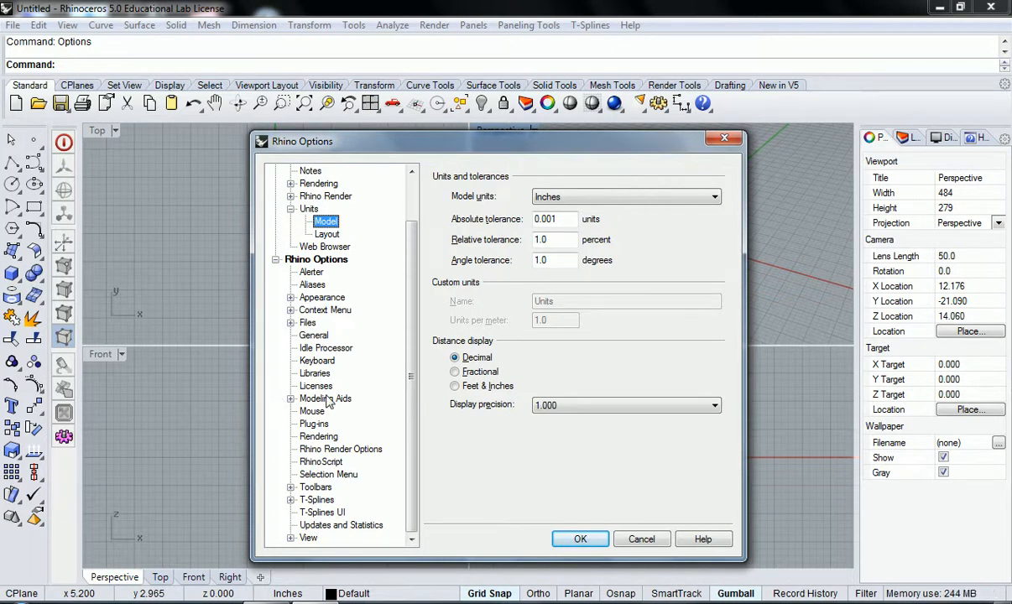
{"action": "left_click", "coordinate": [662, 198]}
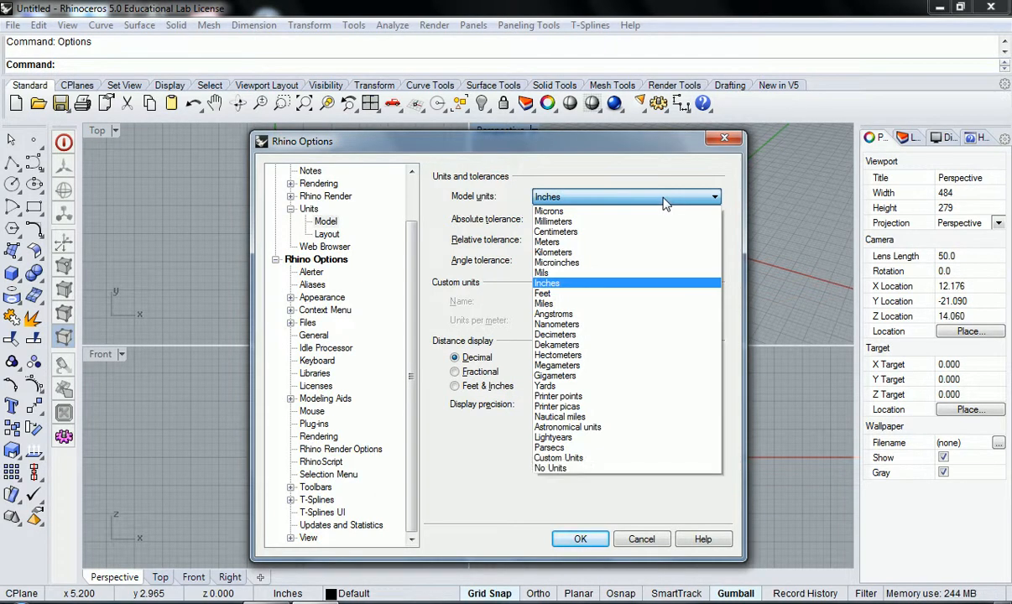
{"action": "left_click", "coordinate": [664, 197]}
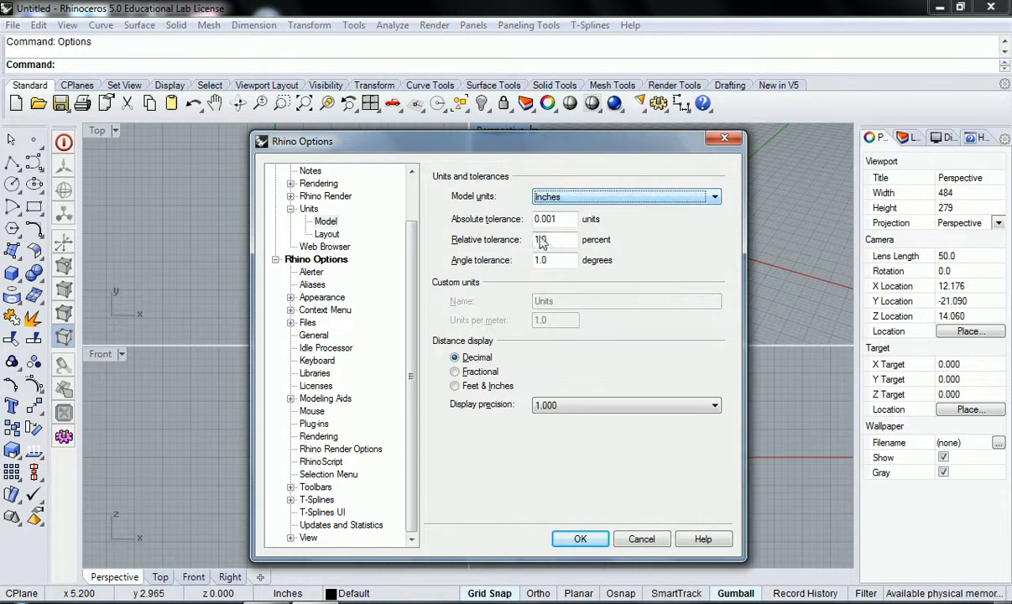
{"action": "scroll", "coordinate": [384, 235], "scroll_direction": "up", "scroll_amount": 2}
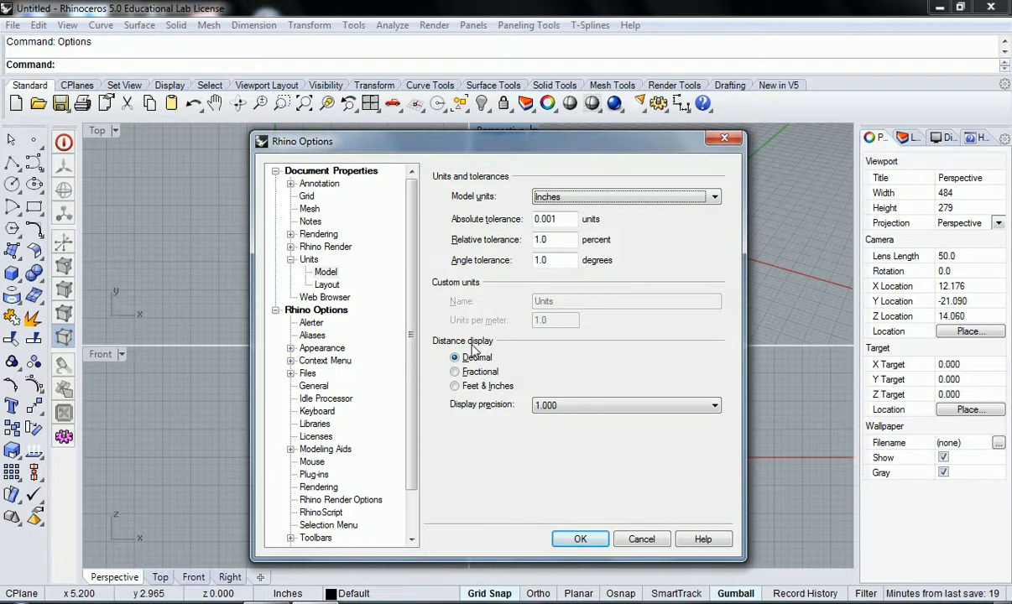
Step: Set the distance display to Feet & Inches with a display precision of 1' 1-1/16", and apply the options
{"action": "left_click", "coordinate": [454, 388]}
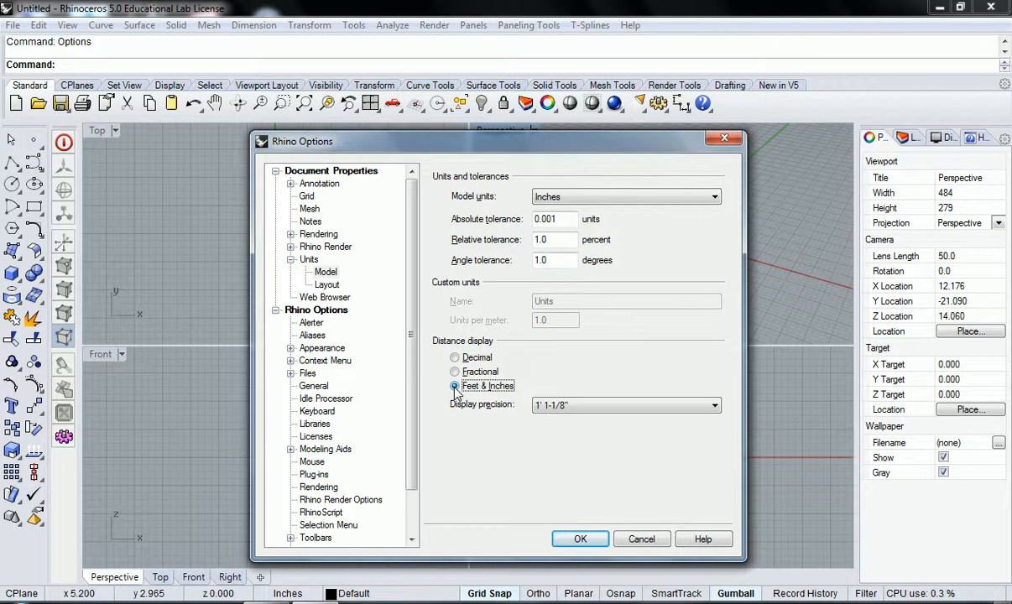
{"action": "left_click", "coordinate": [574, 406]}
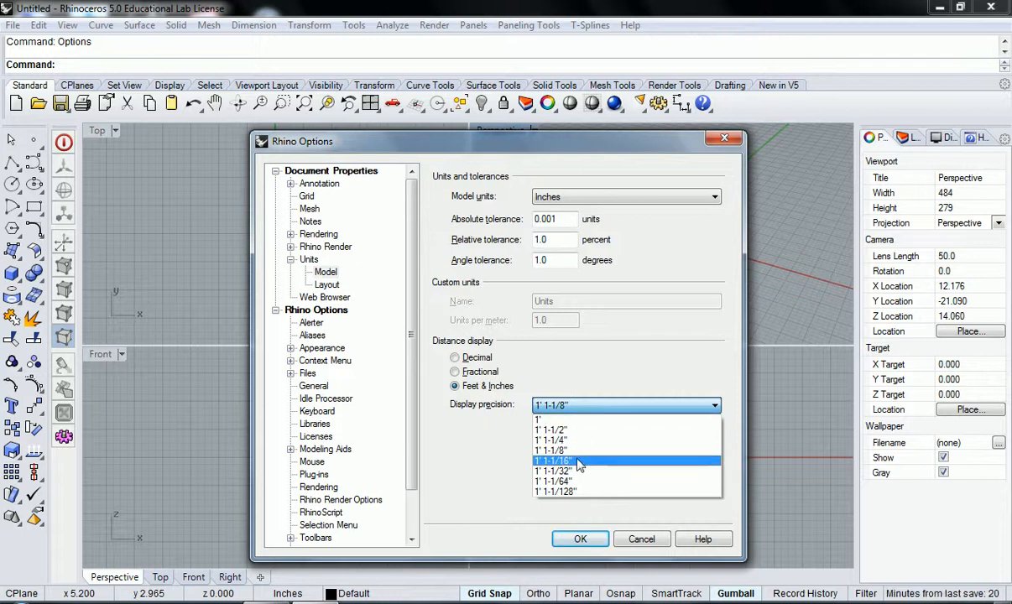
{"action": "left_click", "coordinate": [579, 464]}
{"action": "left_click", "coordinate": [577, 405]}
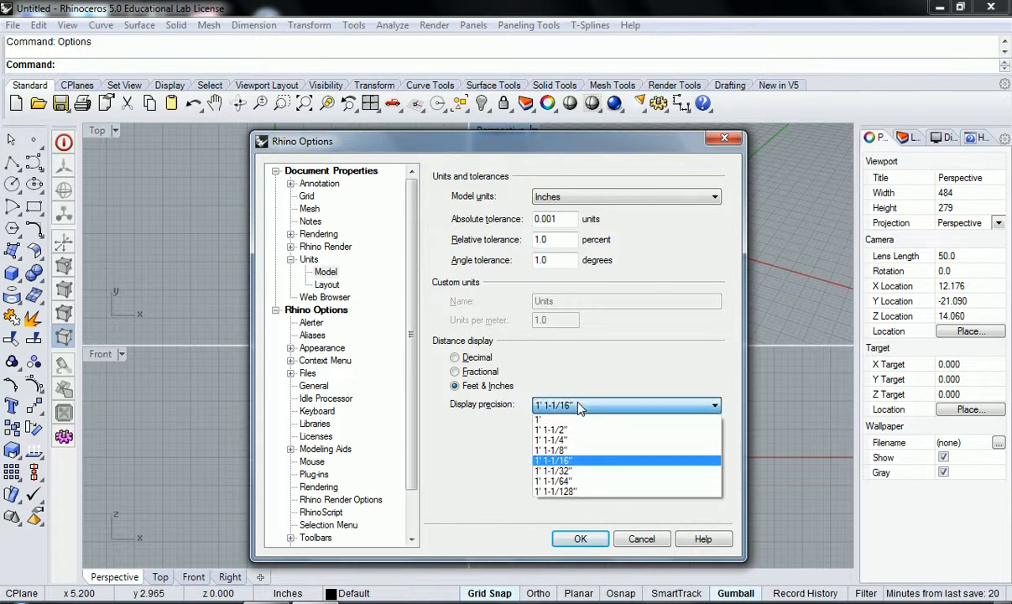
{"action": "left_click", "coordinate": [558, 460]}
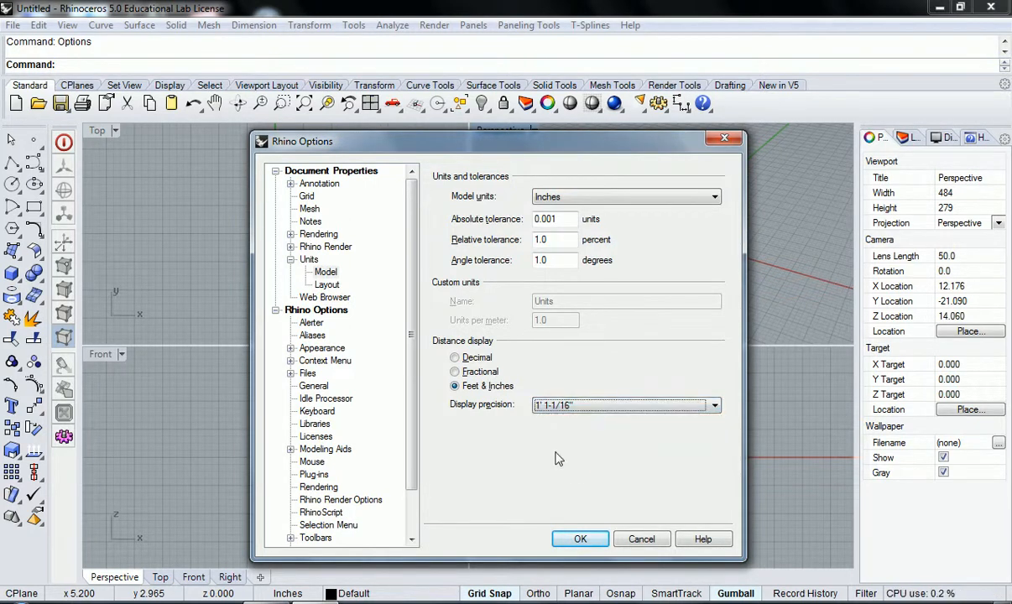
{"action": "left_click", "coordinate": [578, 542]}
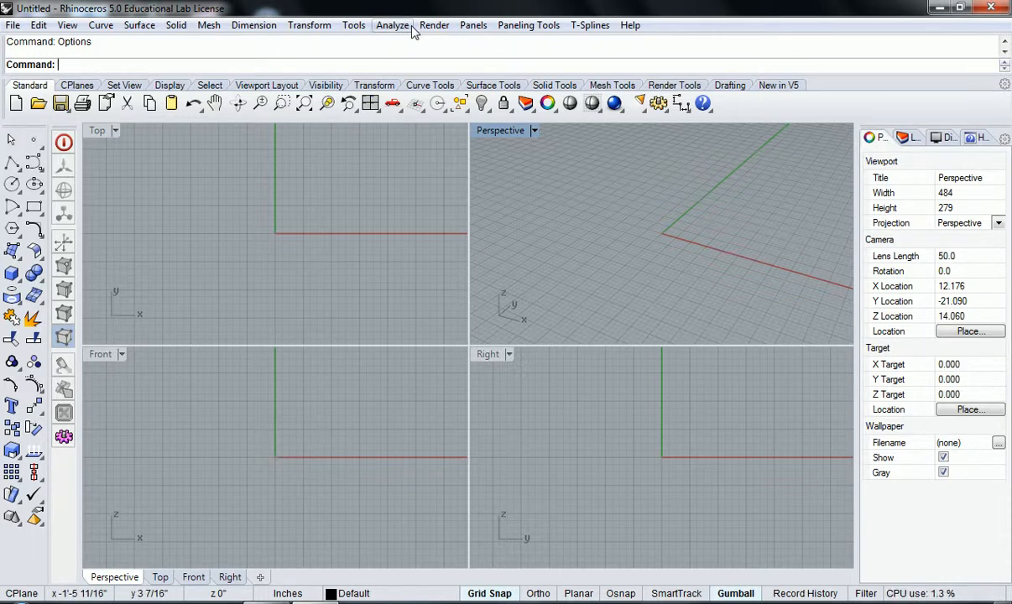
Step: Draw a circle by center and radius at 0,0,0 with a radius of 1.25, and reset the four default viewports
{"action": "left_click", "coordinate": [102, 25]}
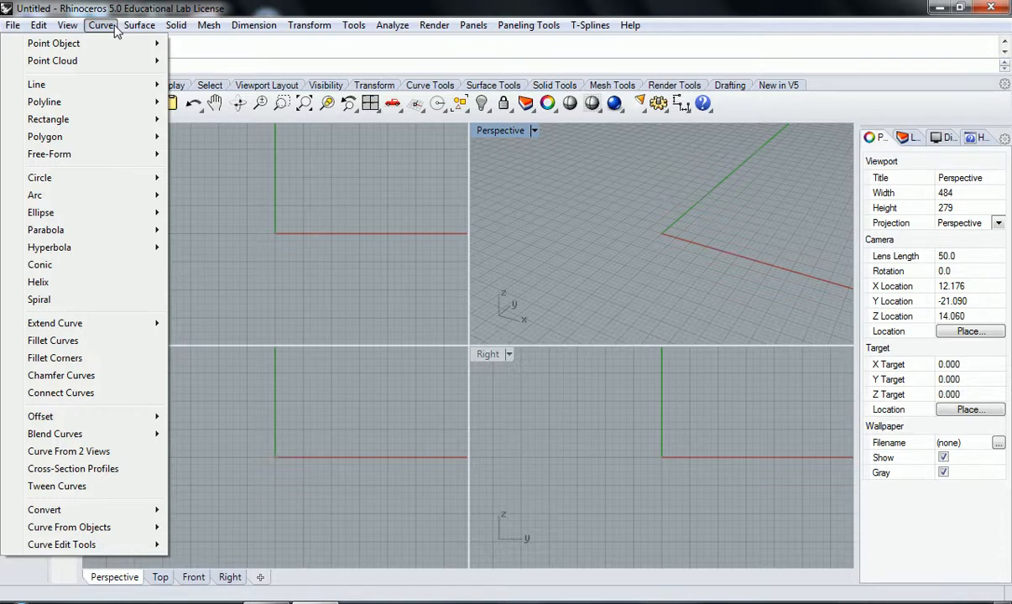
{"action": "mouse_move", "coordinate": [115, 177]}
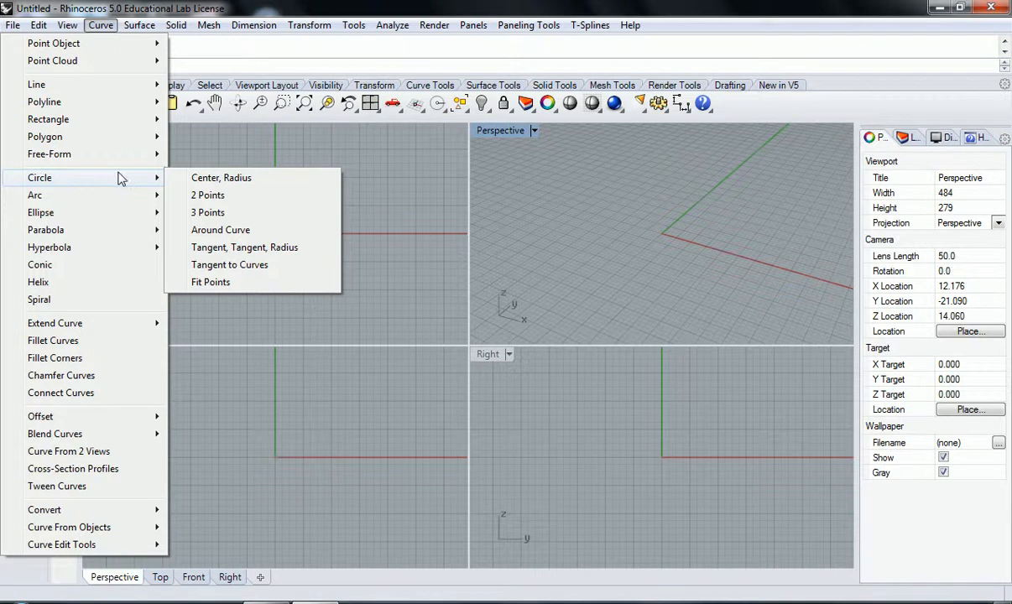
{"action": "left_click", "coordinate": [214, 180]}
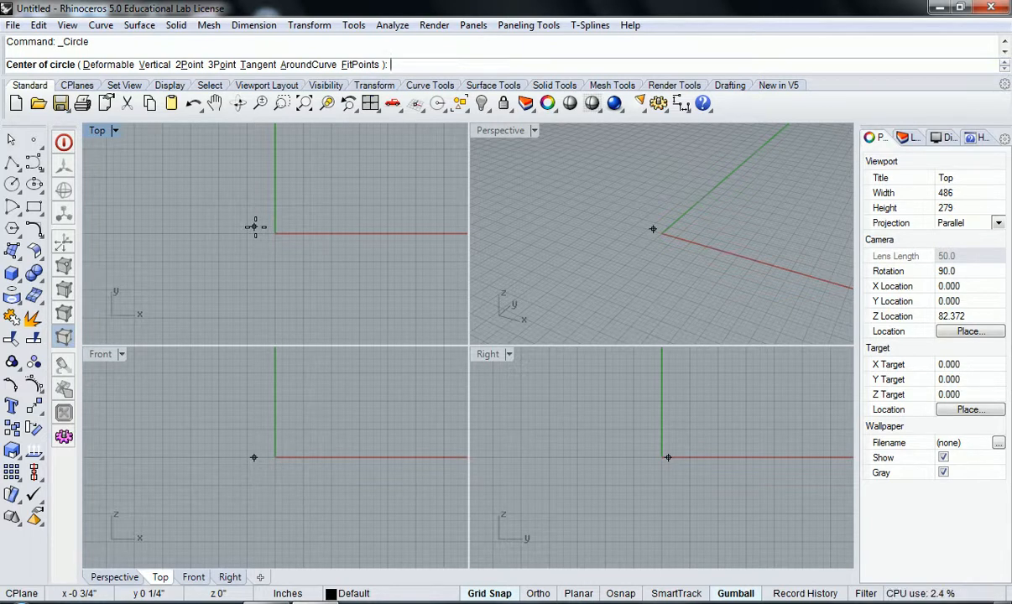
{"action": "scroll", "coordinate": [273, 228], "scroll_direction": "down", "scroll_amount": 15}
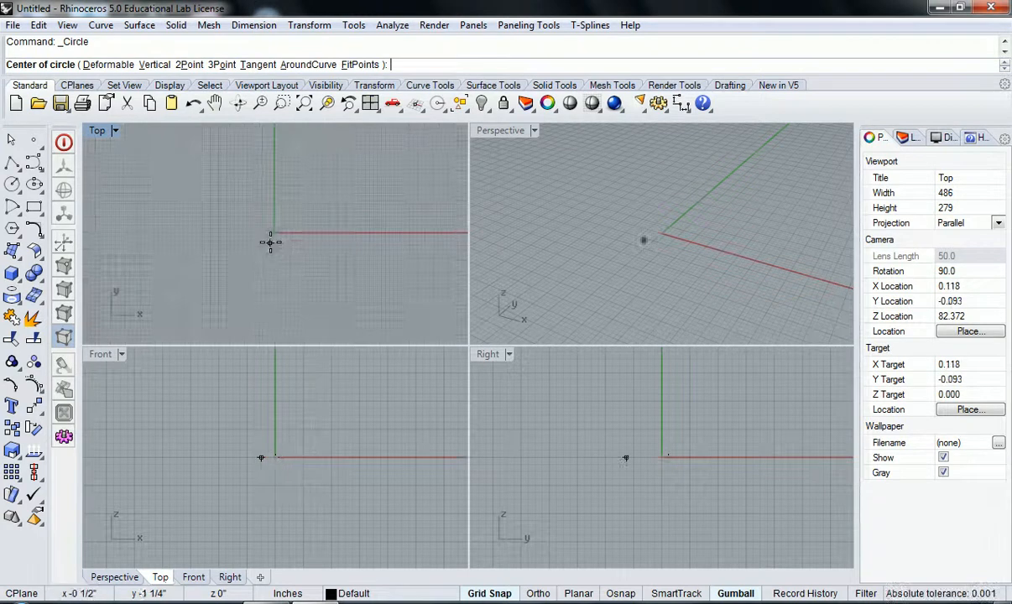
{"action": "middle_click", "coordinate": [266, 198]}
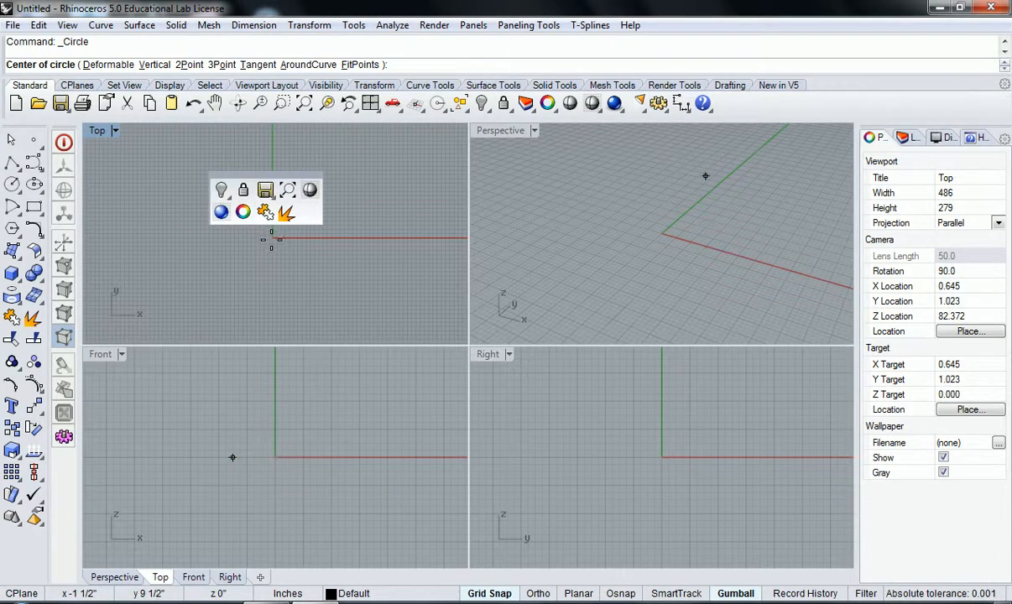
{"action": "right_click_drag", "start_coordinate": [294, 215], "coordinate": [275, 285]}
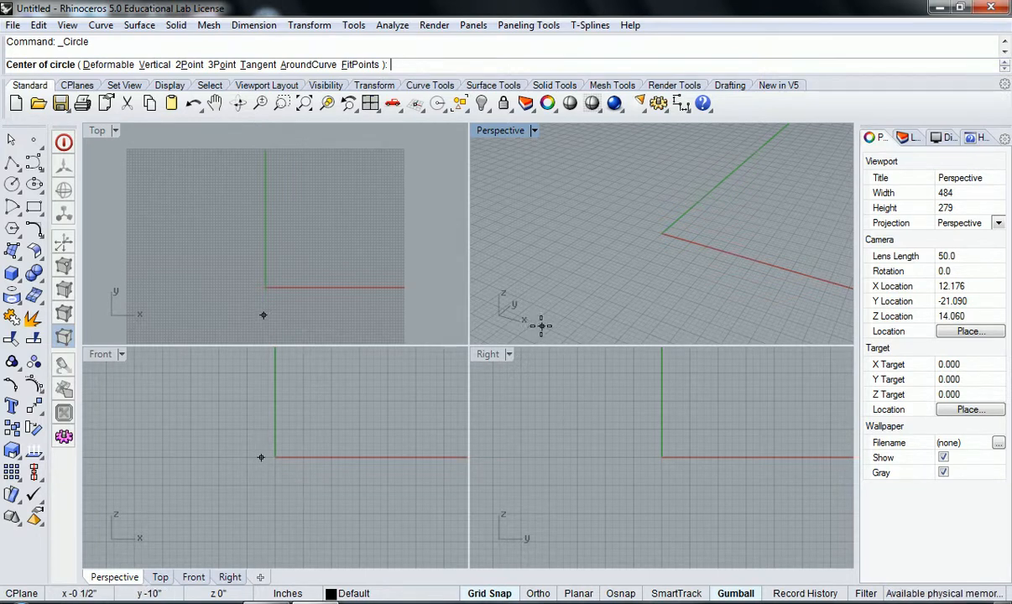
{"action": "right_click_drag", "start_coordinate": [531, 319], "coordinate": [614, 287]}
{"action": "scroll", "coordinate": [654, 241], "scroll_direction": "down", "scroll_amount": 6}
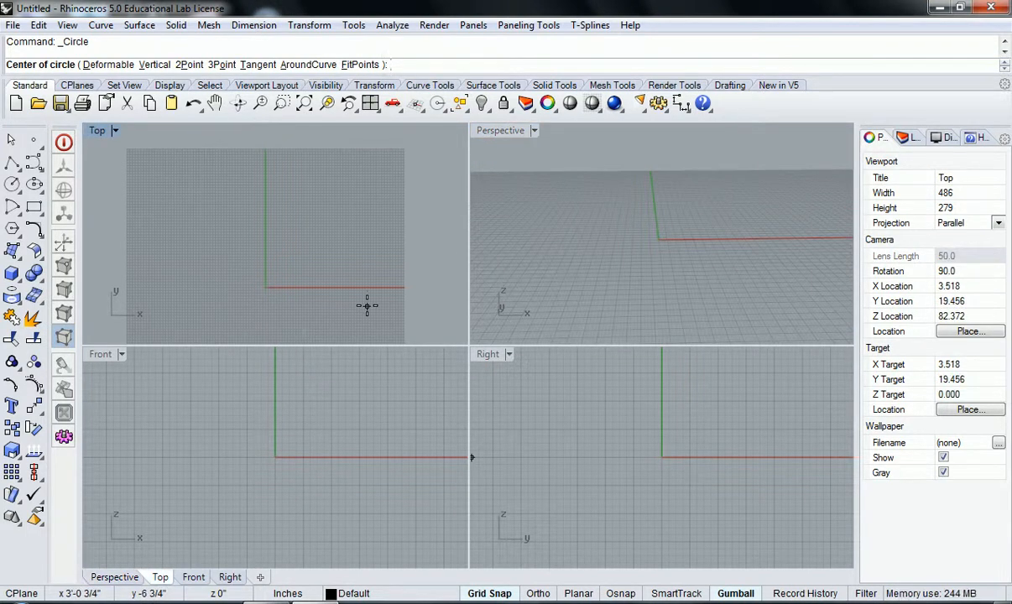
{"action": "type", "text": "0,0,0"}
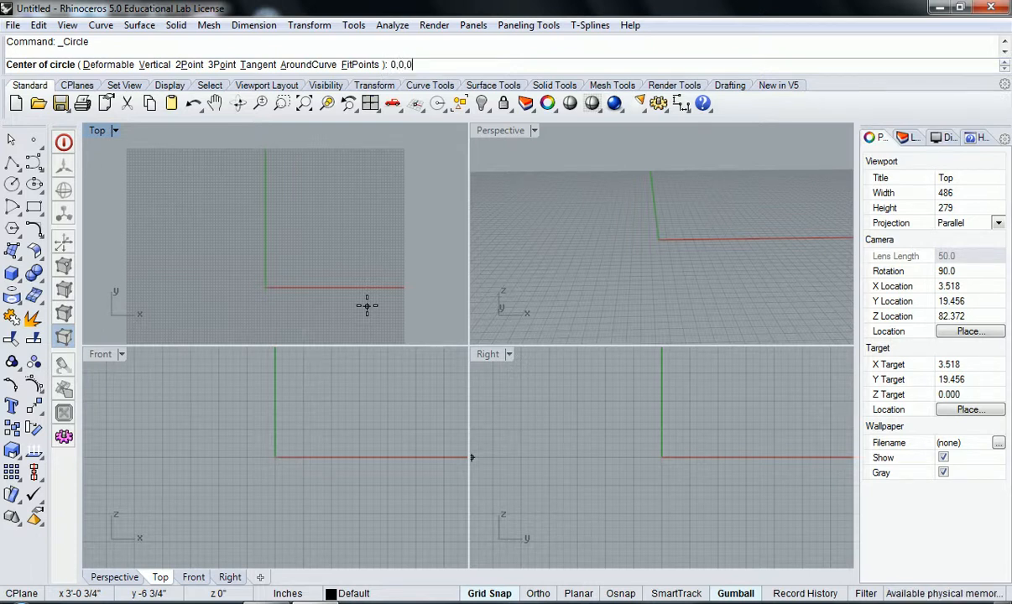
{"action": "key", "text": "Return"}
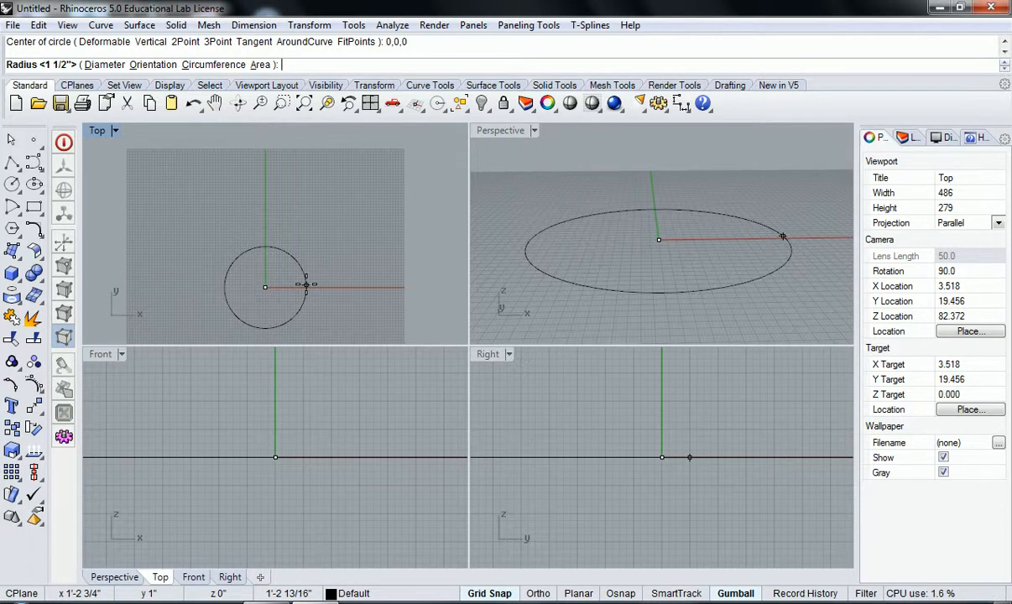
{"action": "type", "text": "1.25"}
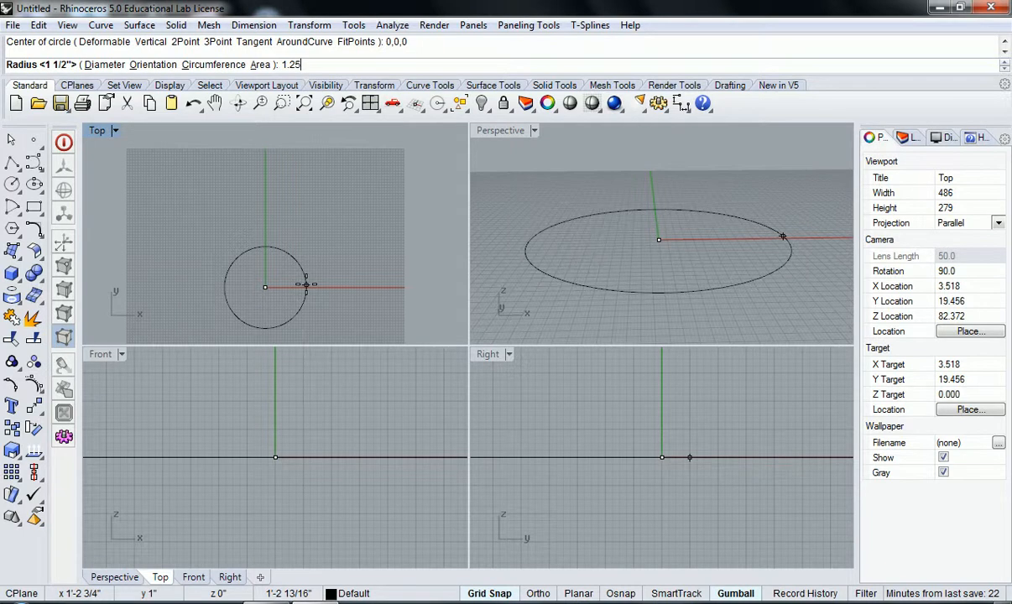
{"action": "key", "text": "Return"}
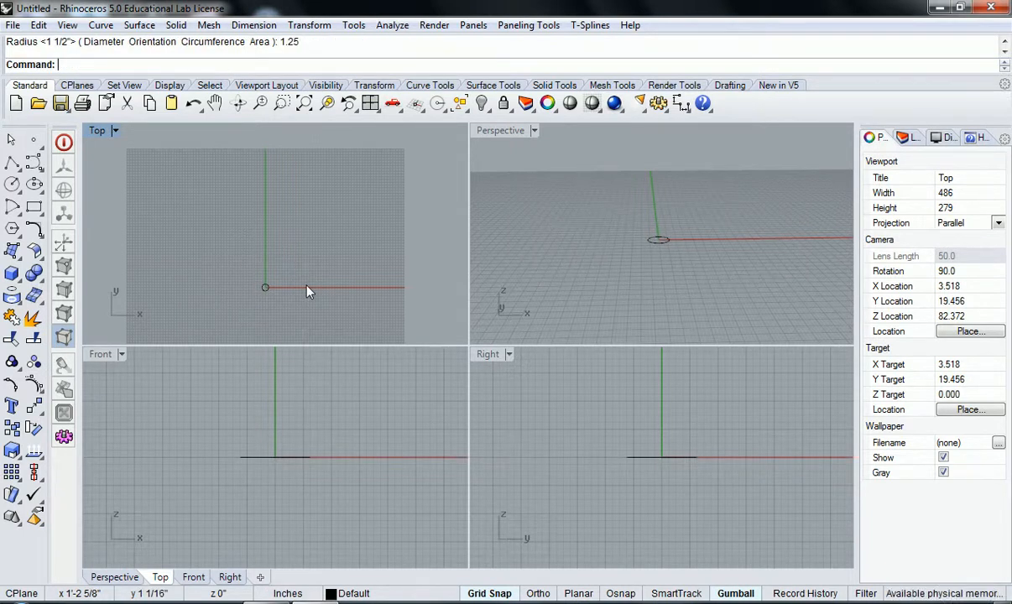
{"action": "right_click", "coordinate": [371, 106]}
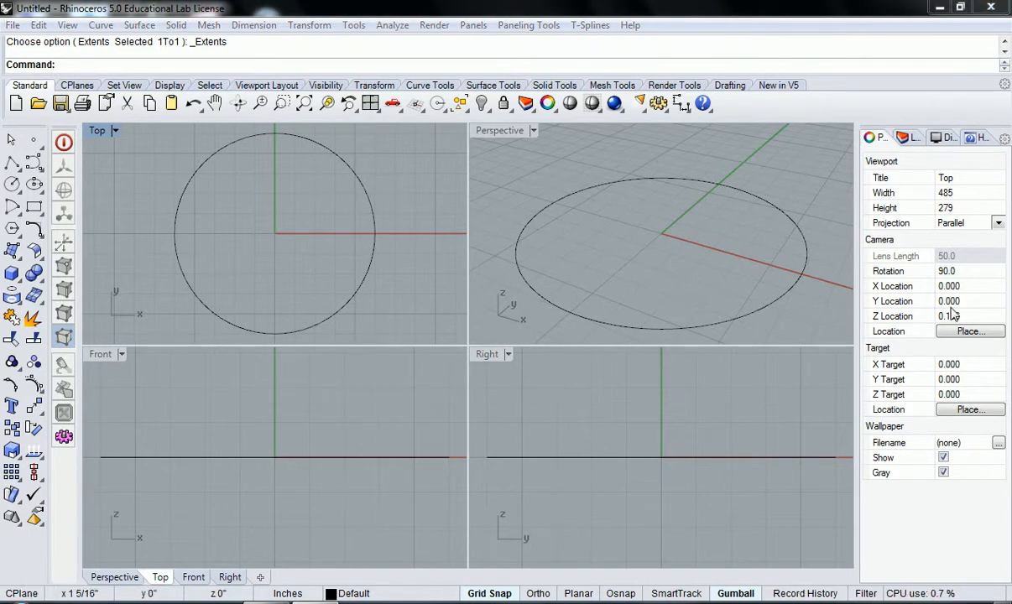
{"action": "left_click", "coordinate": [933, 8]}
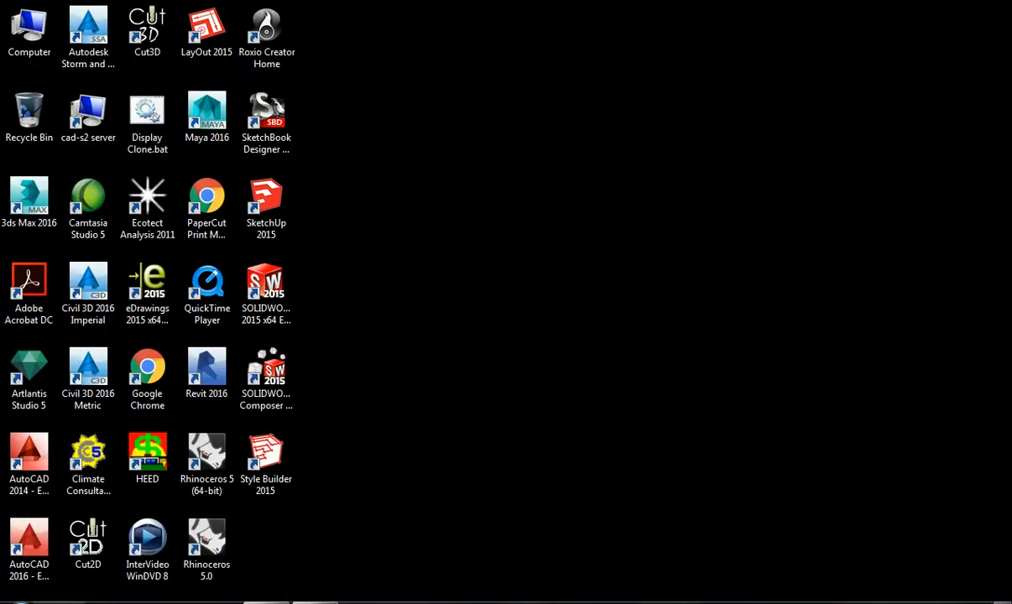
{"action": "left_click", "coordinate": [317, 601]}
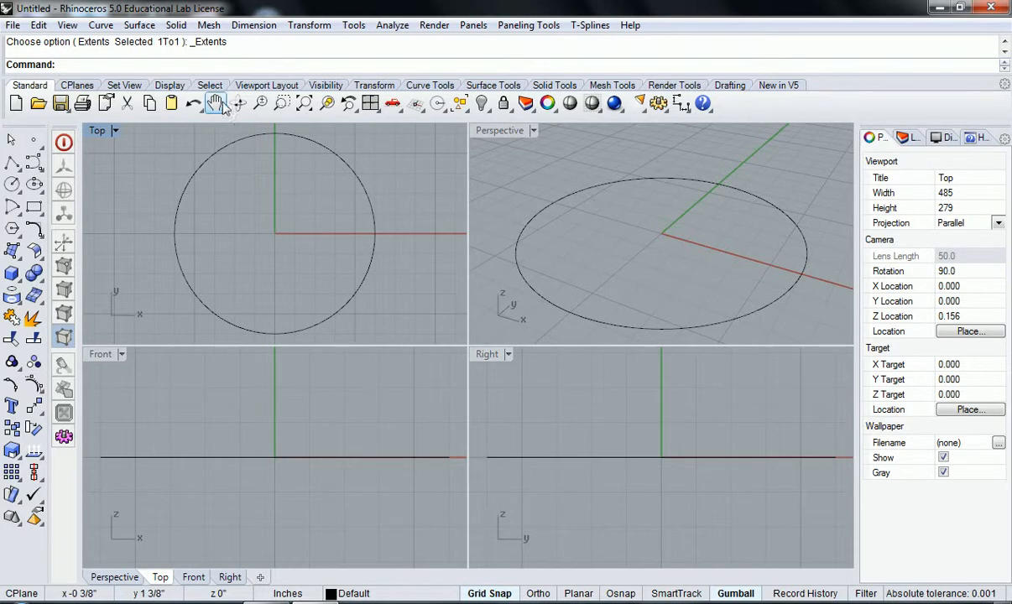
Step: Draw a second circle centered at 0,0,0 with a radius of 2, and fit both circles in the four viewports
{"action": "left_click", "coordinate": [101, 26]}
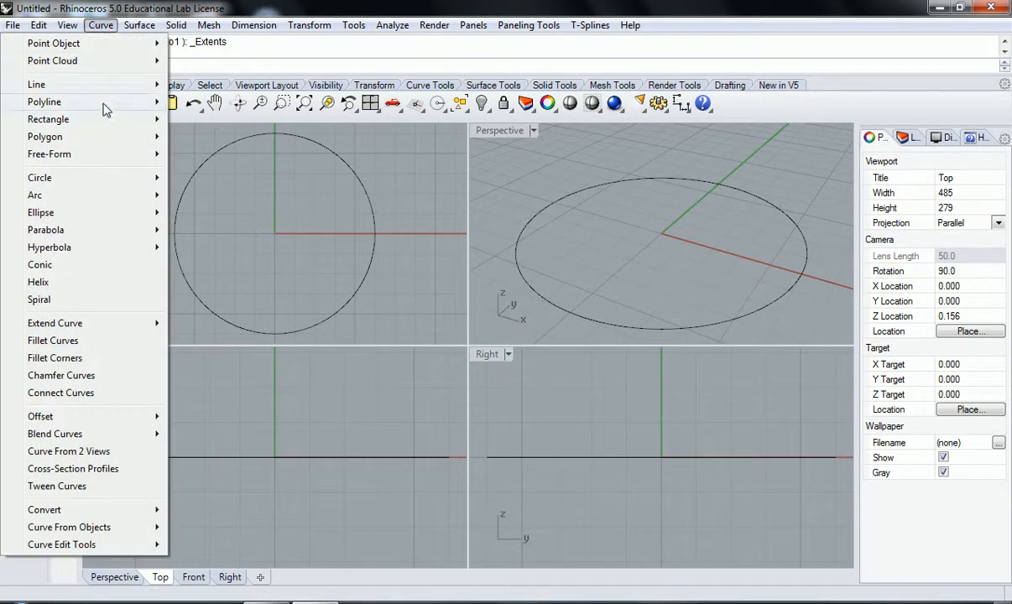
{"action": "mouse_move", "coordinate": [117, 178]}
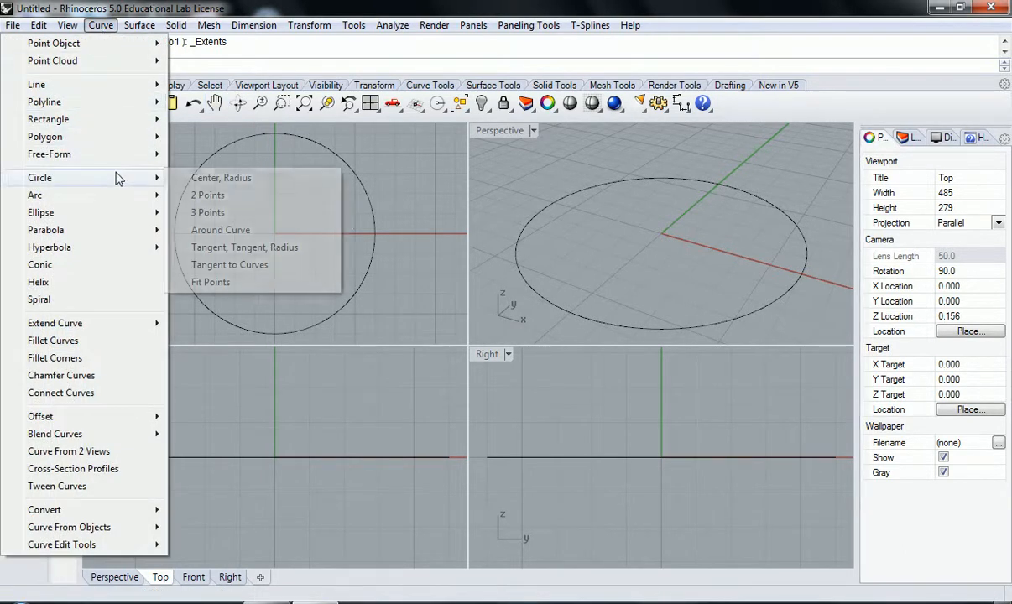
{"action": "left_click", "coordinate": [220, 183]}
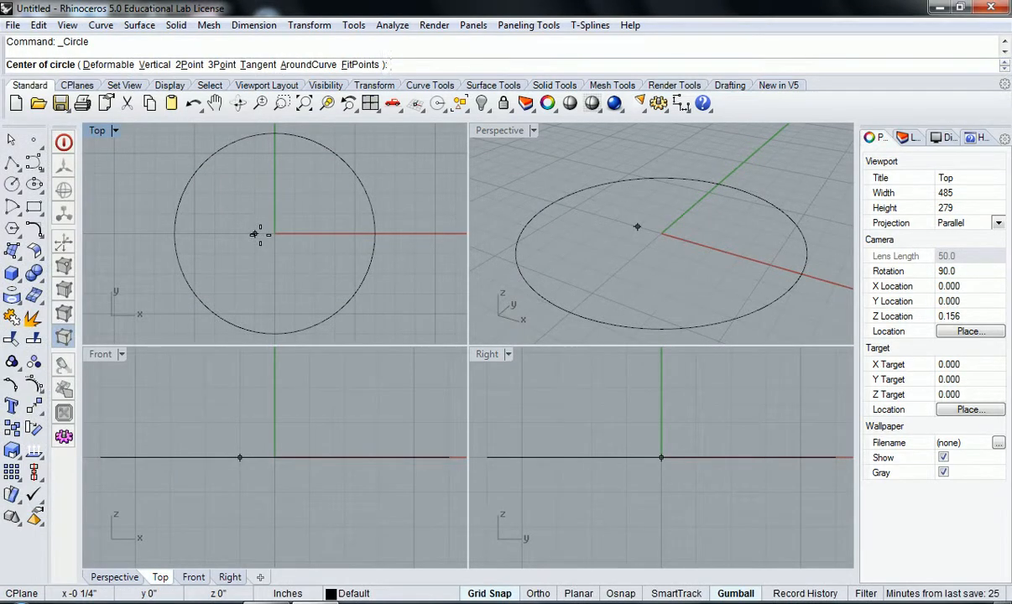
{"action": "type", "text": "0,0,0"}
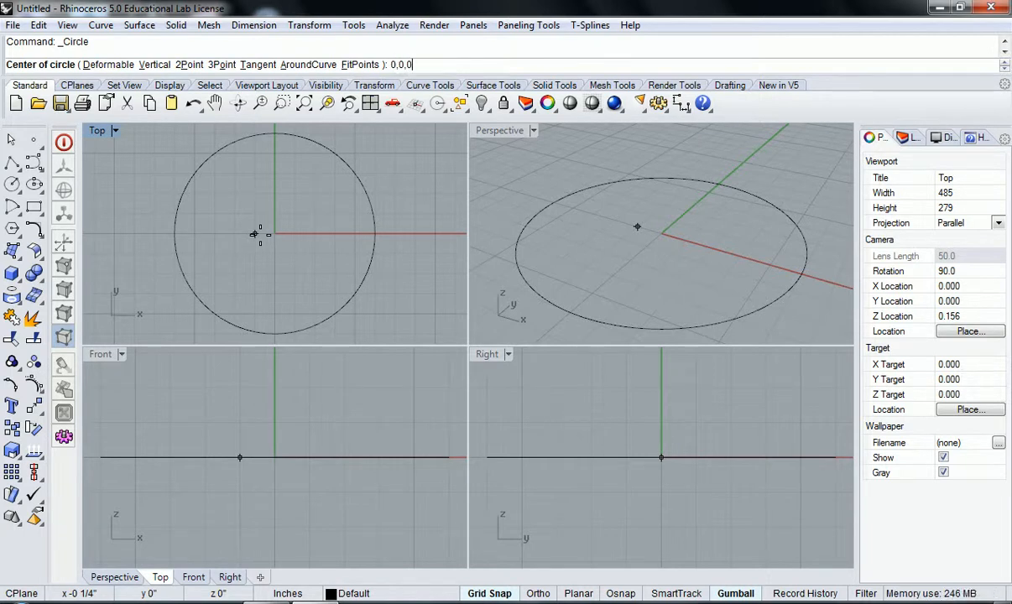
{"action": "key", "text": "Return"}
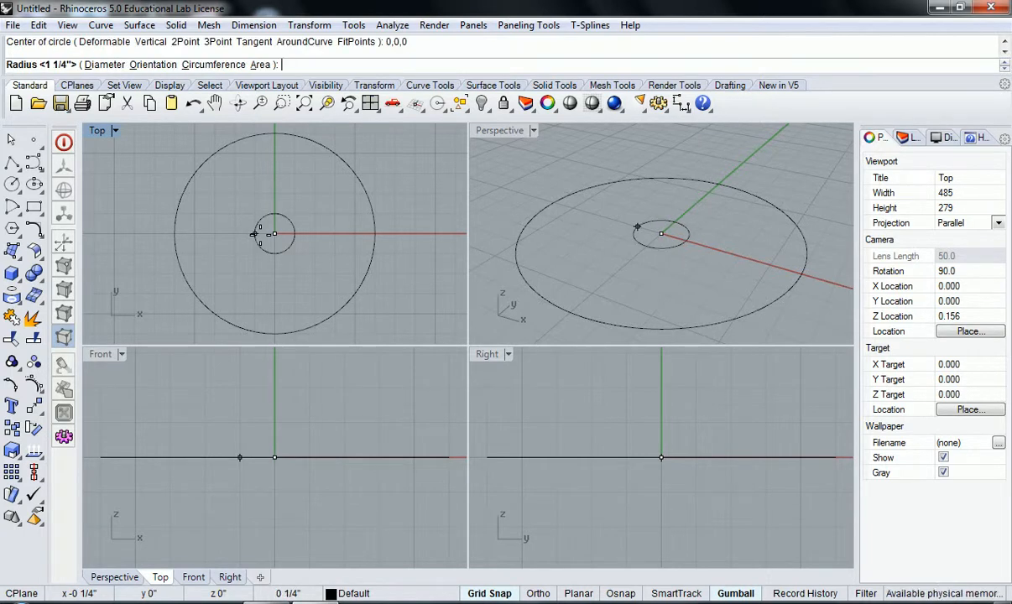
{"action": "scroll", "coordinate": [350, 249], "scroll_direction": "down", "scroll_amount": 2}
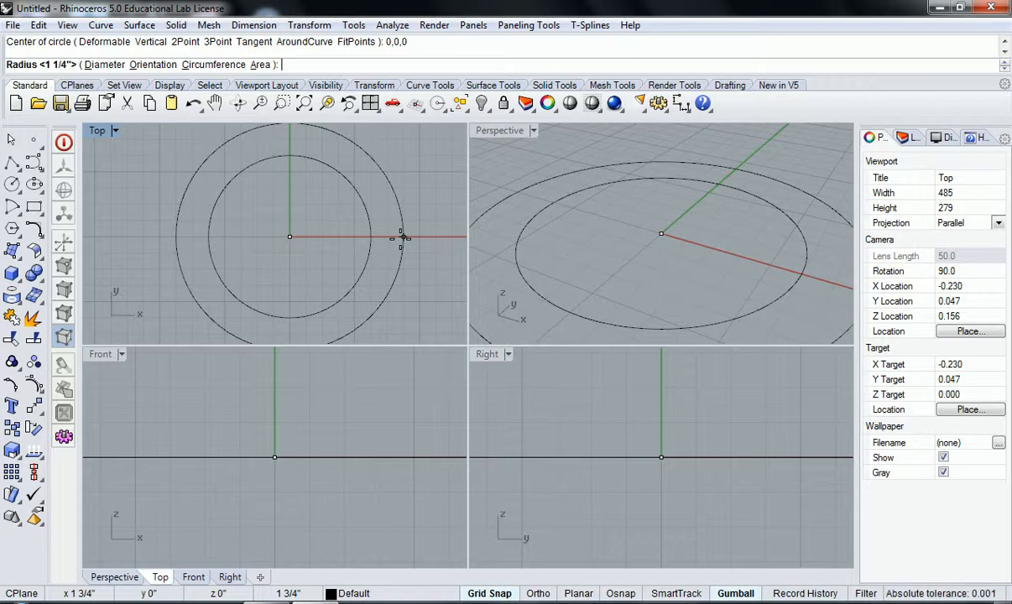
{"action": "left_click", "coordinate": [104, 65]}
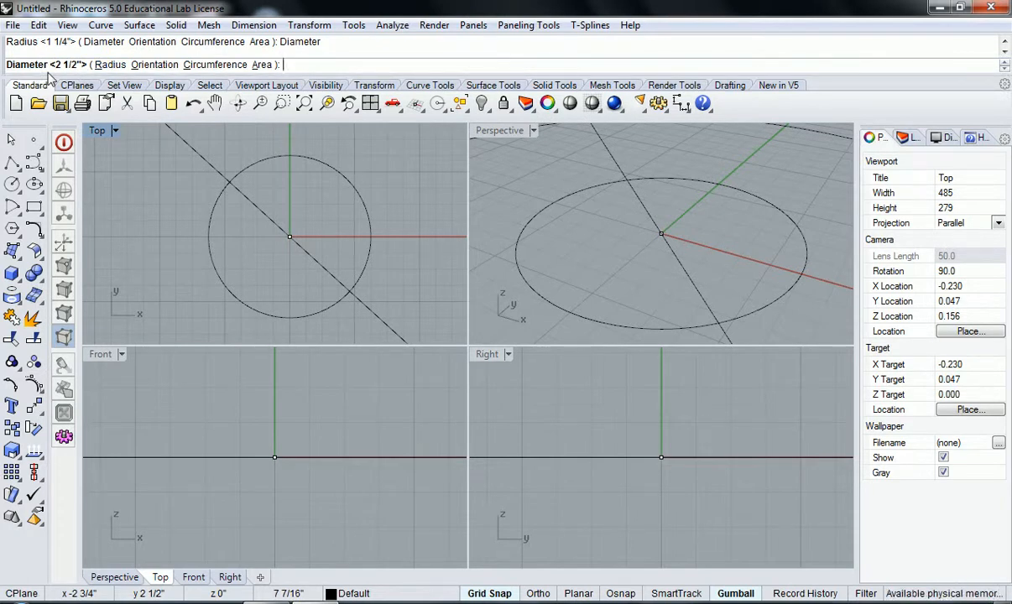
{"action": "left_click", "coordinate": [109, 65]}
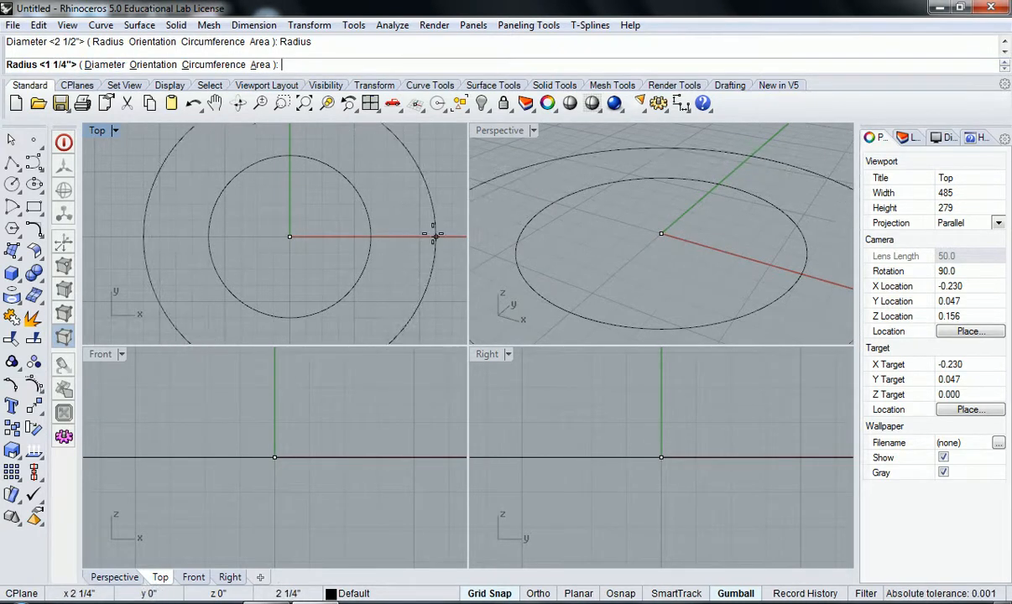
{"action": "type", "text": "2"}
{"action": "key", "text": "Return"}
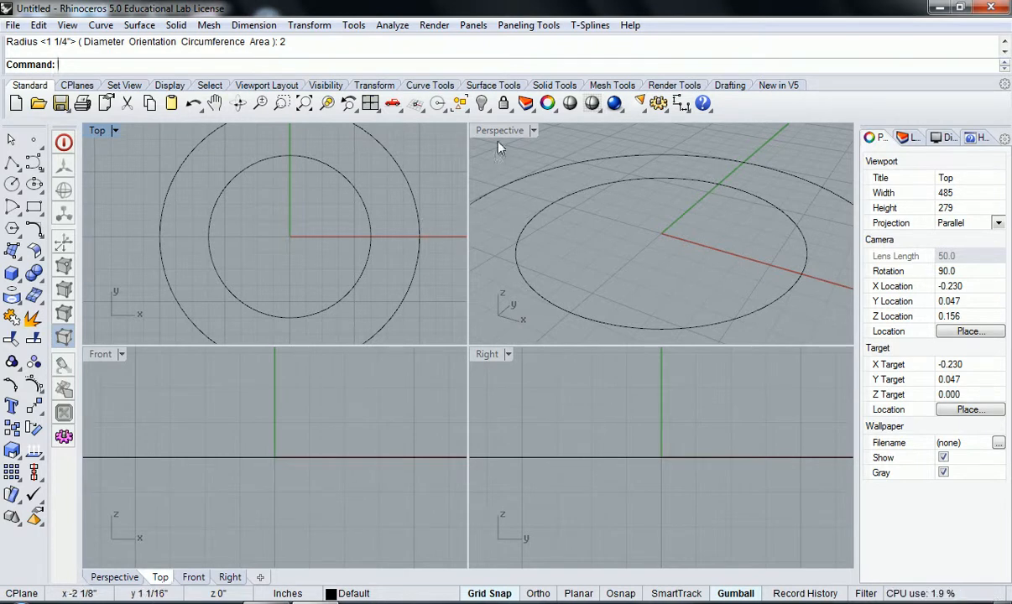
{"action": "left_click", "coordinate": [370, 103]}
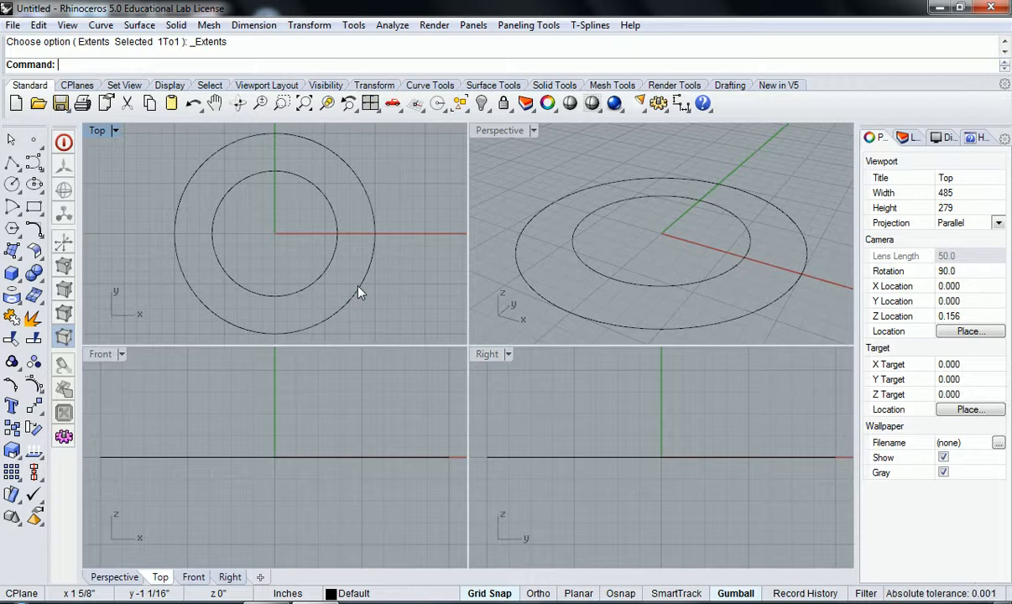
Step: Select the outer circle, try raising it freehand along the vertical axis with the gumball, and undo the move
{"action": "left_click", "coordinate": [358, 288]}
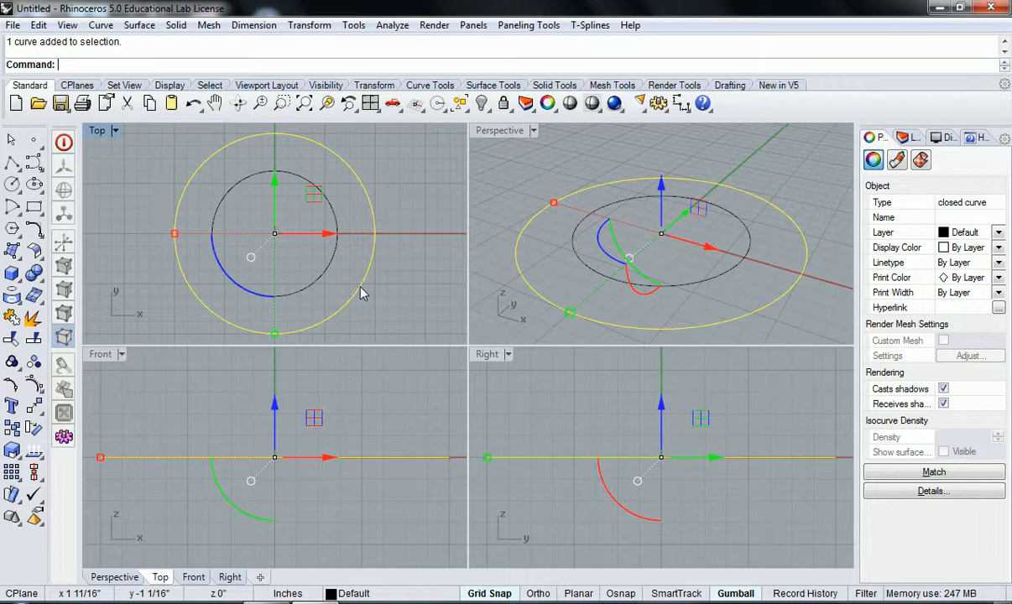
{"action": "scroll", "coordinate": [677, 184], "scroll_direction": "down", "scroll_amount": 2}
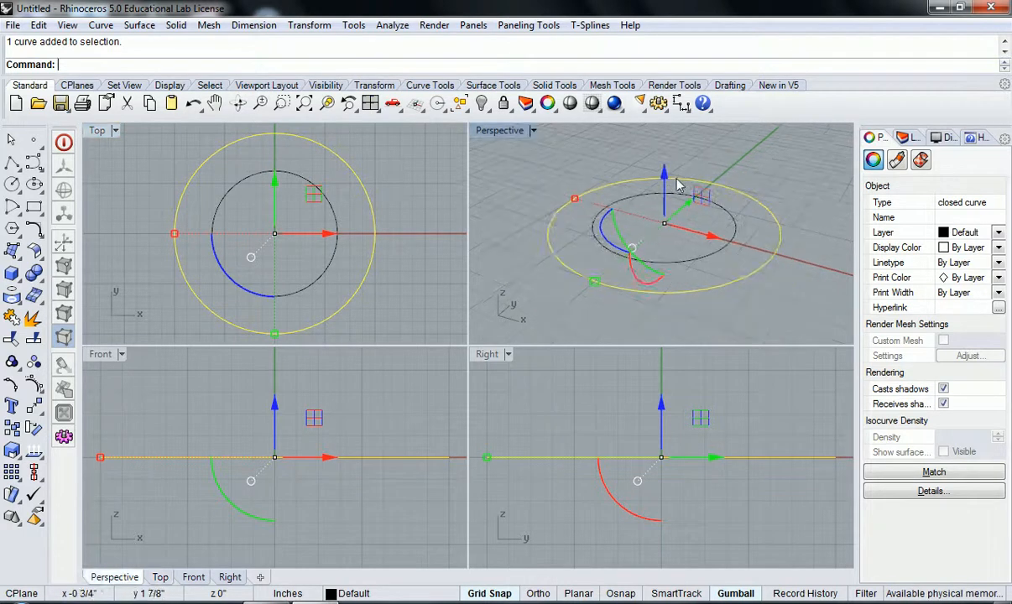
{"action": "key", "text": "Delete"}
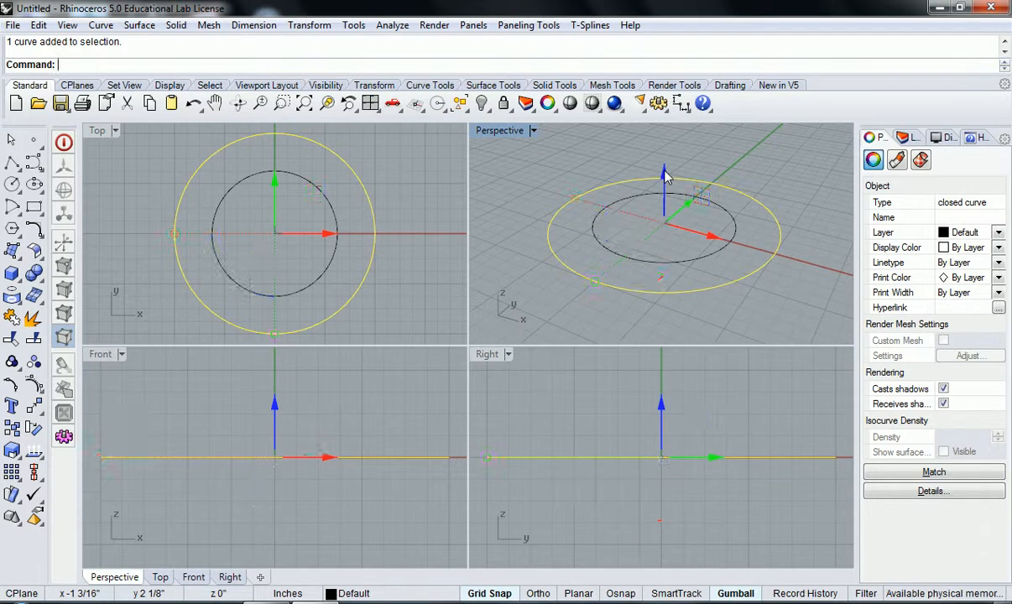
{"action": "left_click_drag", "start_coordinate": [664, 174], "coordinate": [682, 131]}
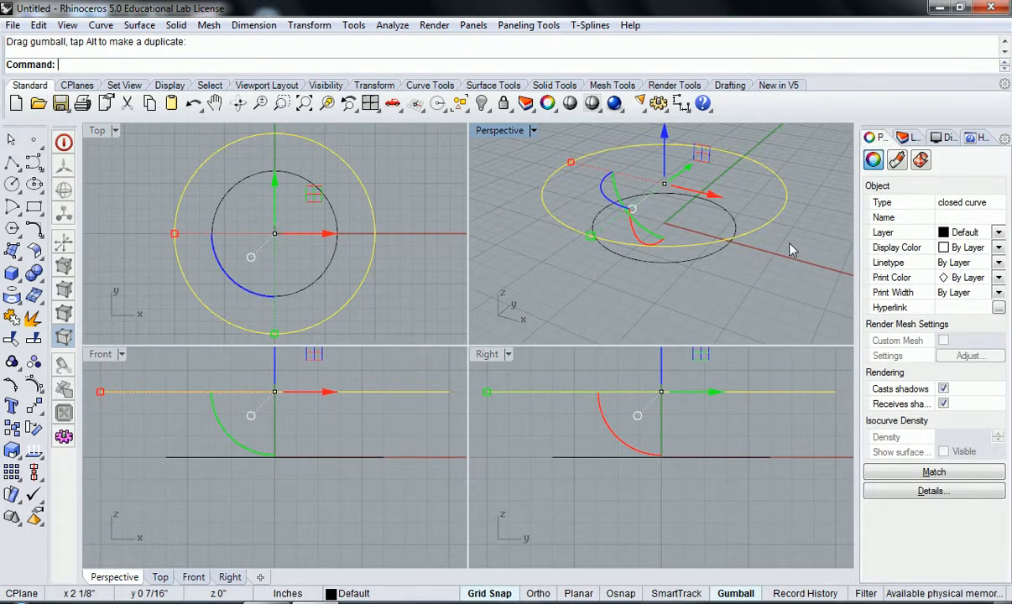
{"action": "key", "text": "ctrl+z"}
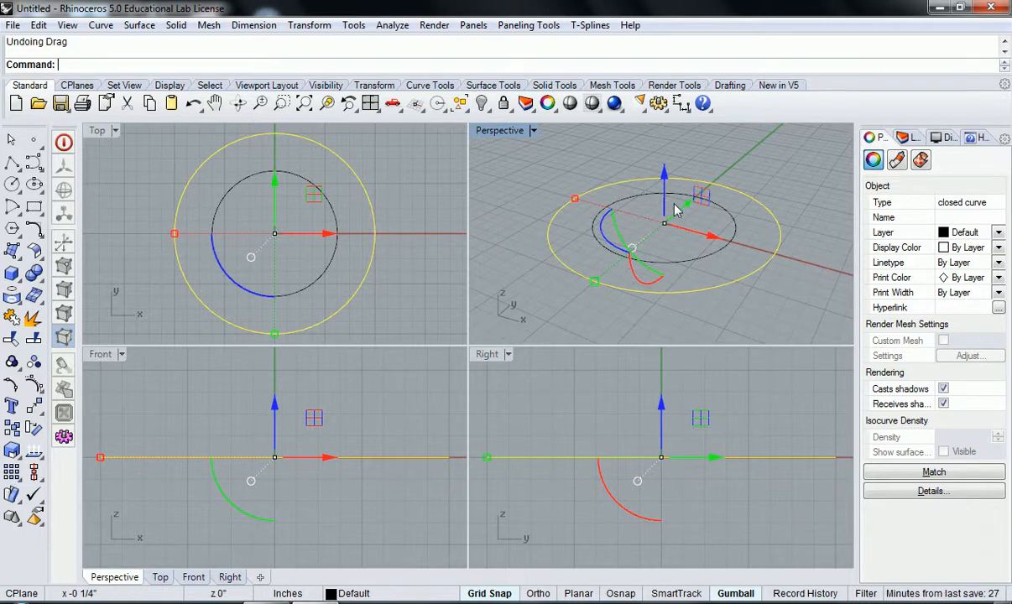
Step: Move the selected outer circle up by exactly 5 inches along the gumball's vertical axis, and fit all viewports to the result
{"action": "scroll", "coordinate": [676, 205], "scroll_direction": "down", "scroll_amount": 2}
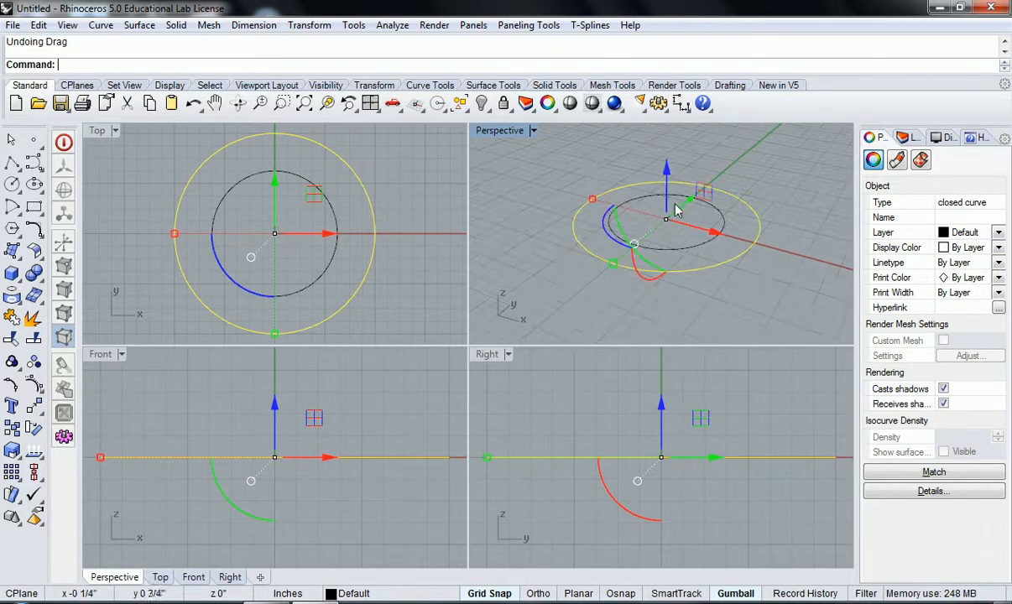
{"action": "right_click_drag", "start_coordinate": [716, 271], "coordinate": [712, 296], "text": "shift"}
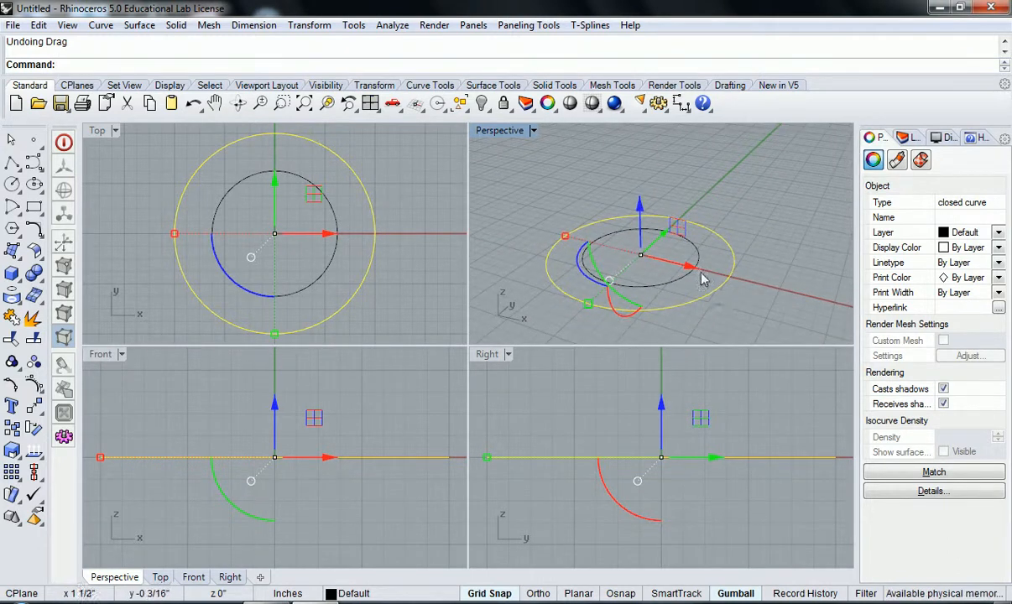
{"action": "left_click", "coordinate": [639, 208]}
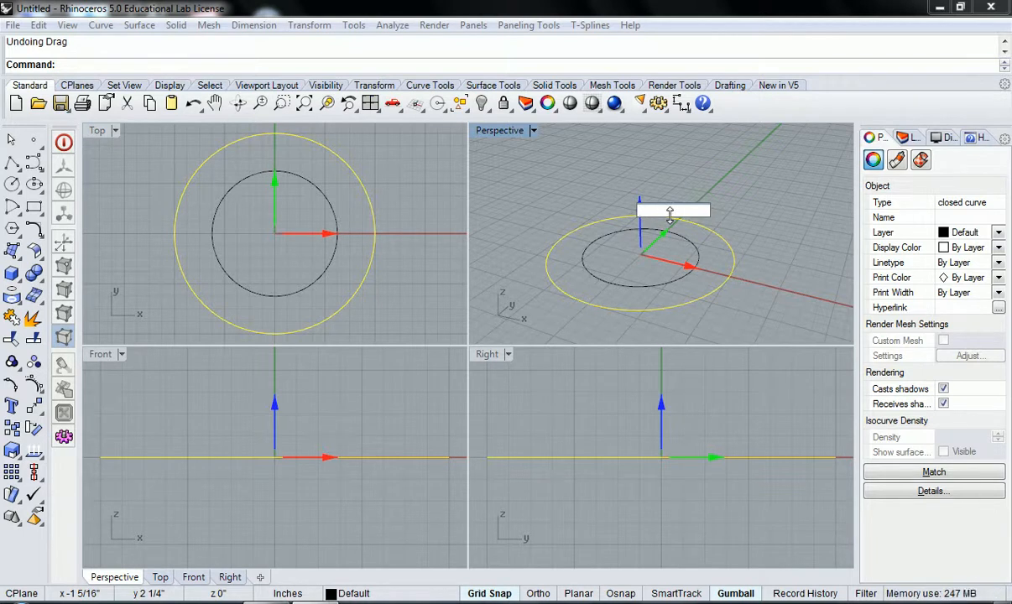
{"action": "type", "text": "5"}
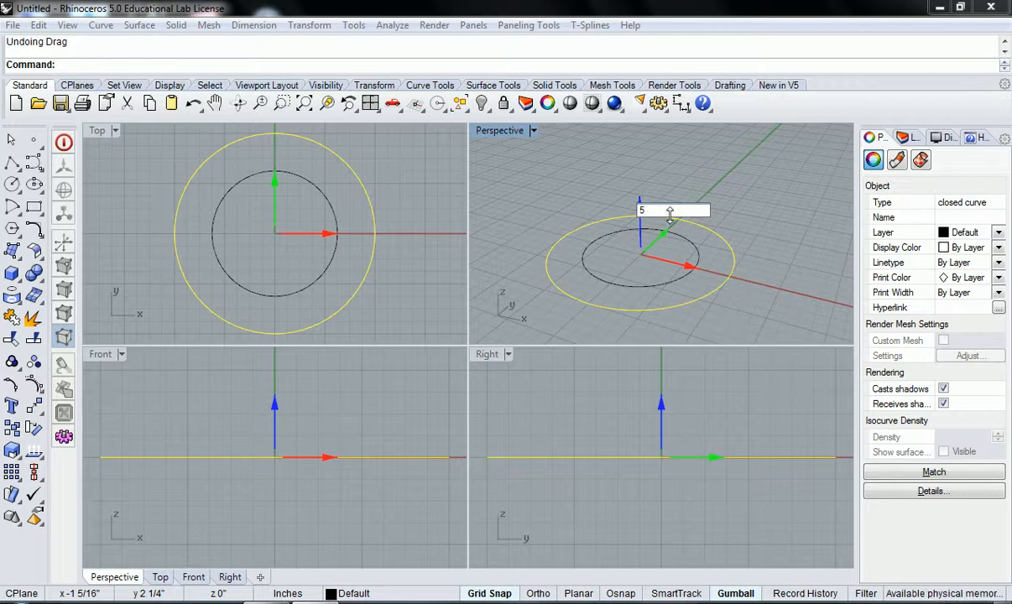
{"action": "key", "text": "Return"}
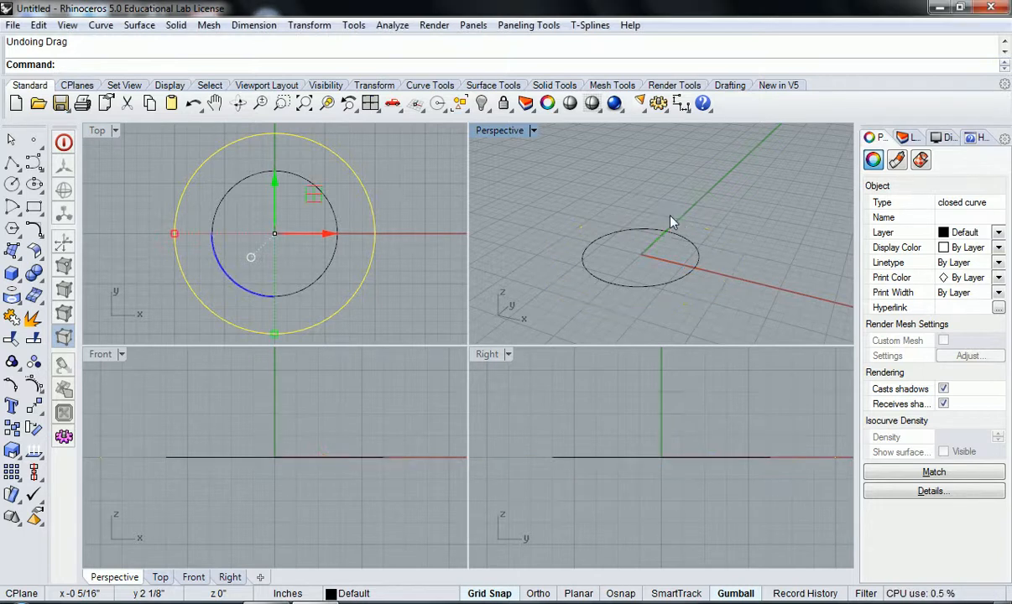
{"action": "left_click", "coordinate": [370, 103]}
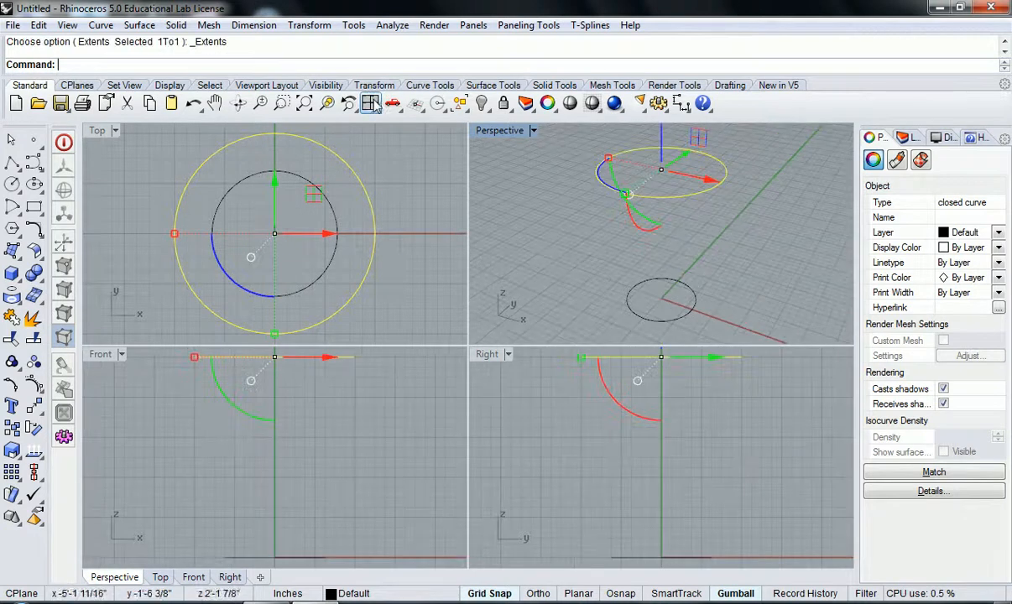
Step: Undo the outer circle's vertical move, raise it again by exactly 5 inches along the gumball's vertical axis, and deselect it
{"action": "left_click", "coordinate": [571, 247]}
{"action": "mouse_move", "coordinate": [578, 256]}
{"action": "right_mouse_down"}
{"action": "mouse_move", "coordinate": [579, 225]}
{"action": "mouse_move", "coordinate": [610, 199]}
{"action": "mouse_move", "coordinate": [604, 222]}
{"action": "mouse_move", "coordinate": [643, 209]}
{"action": "mouse_move", "coordinate": [608, 241]}
{"action": "mouse_move", "coordinate": [582, 231]}
{"action": "mouse_move", "coordinate": [581, 239]}
{"action": "right_mouse_up"}
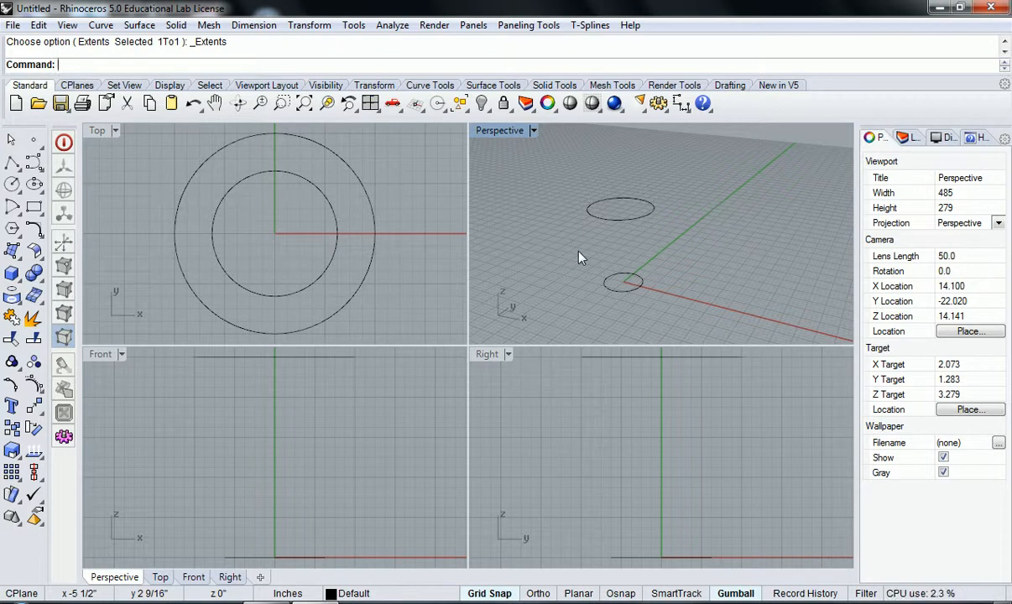
{"action": "key", "text": "ctrl+z"}
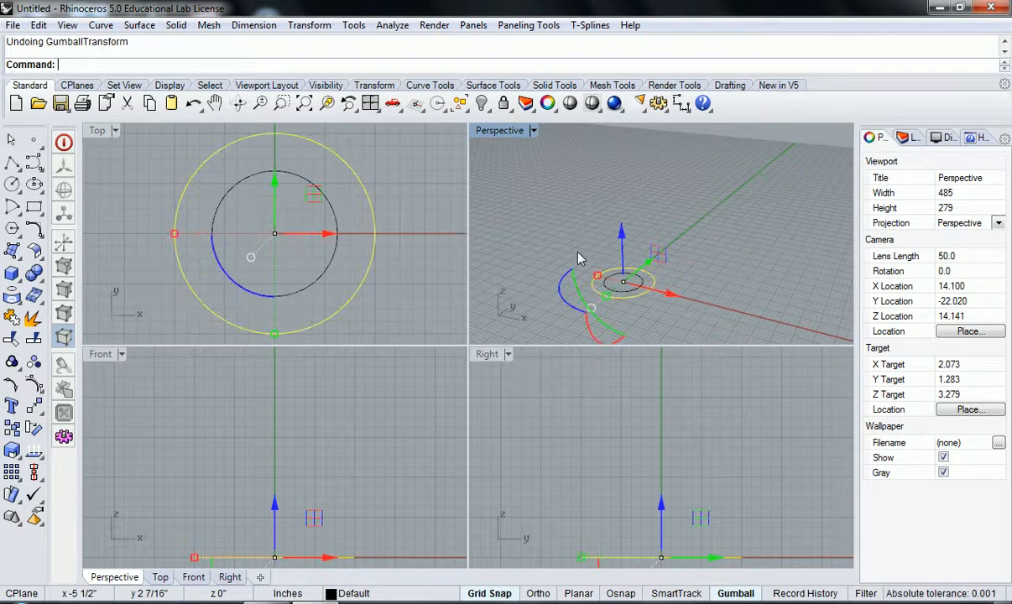
{"action": "left_click", "coordinate": [620, 238]}
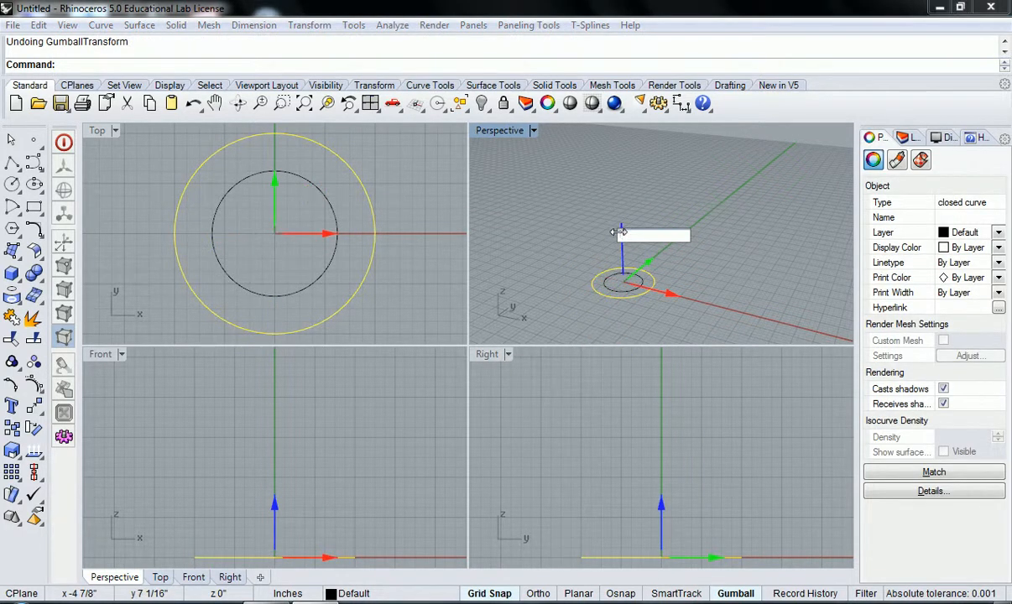
{"action": "type", "text": "5"}
{"action": "key", "text": "Return"}
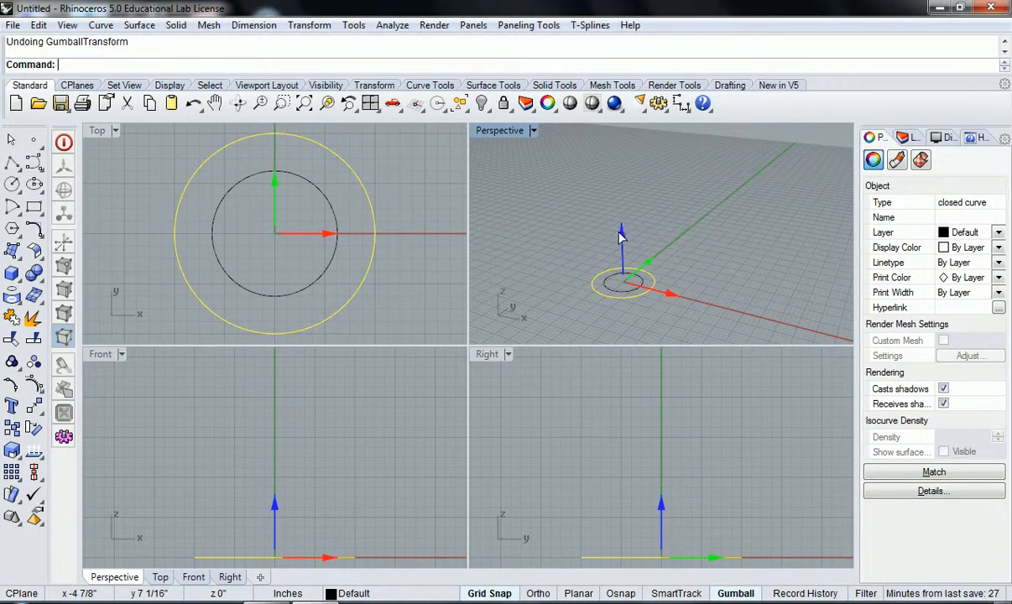
{"action": "left_click", "coordinate": [678, 264]}
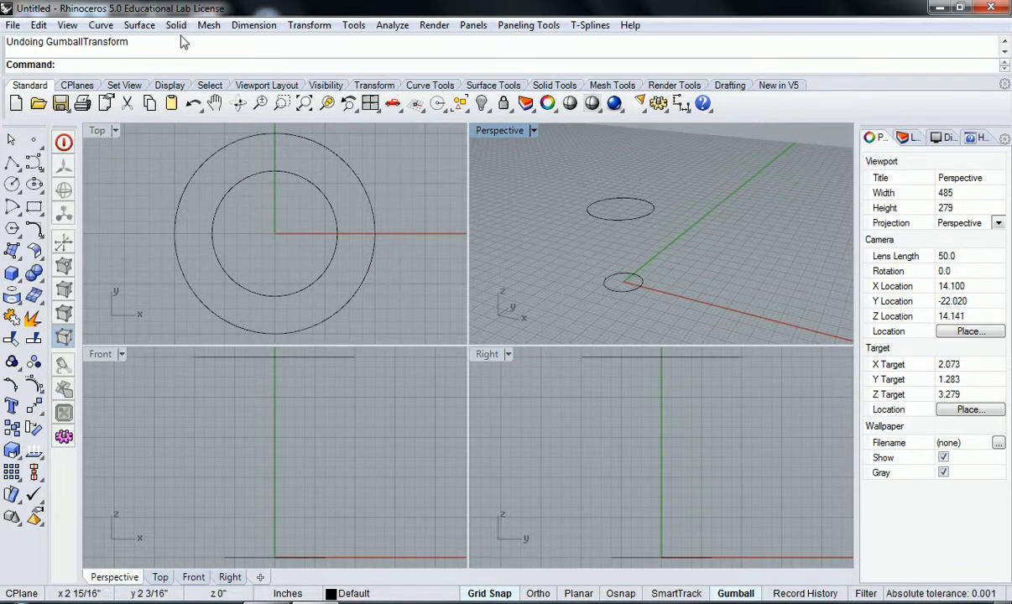
{"action": "left_click", "coordinate": [148, 26]}
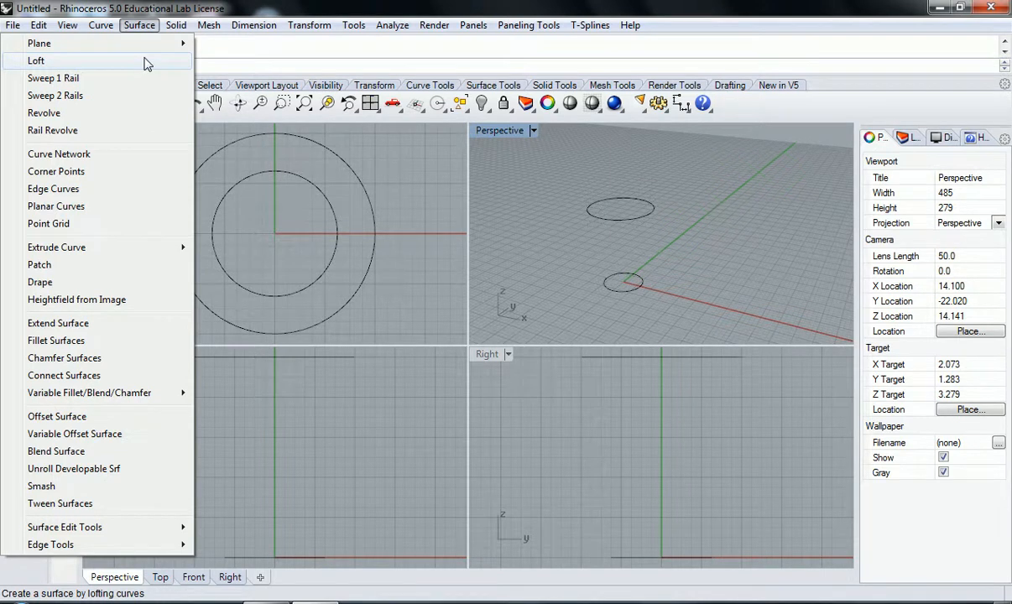
{"action": "left_click", "coordinate": [147, 64]}
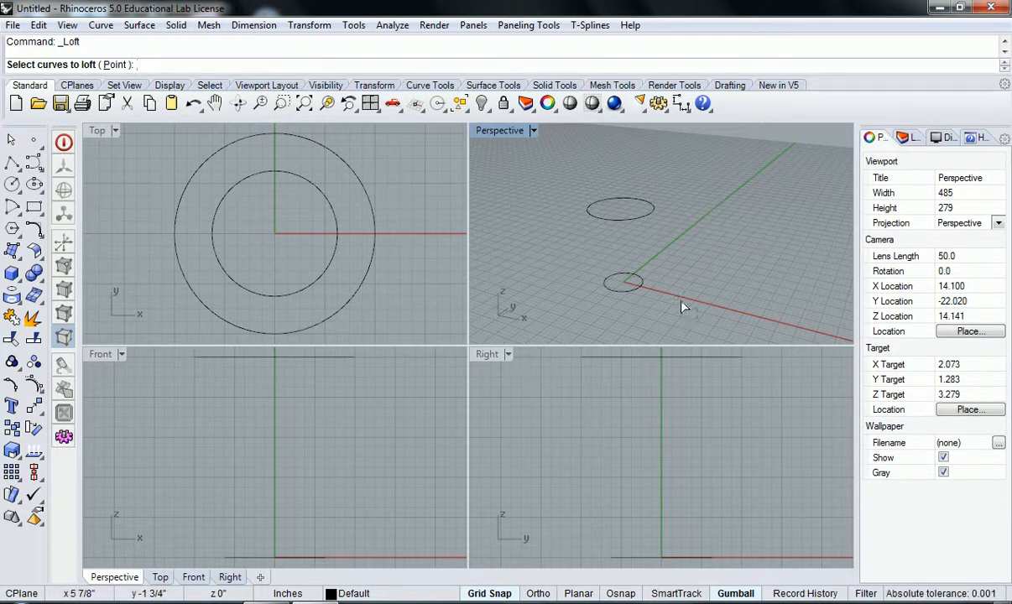
{"action": "left_click_drag", "start_coordinate": [674, 288], "coordinate": [559, 169]}
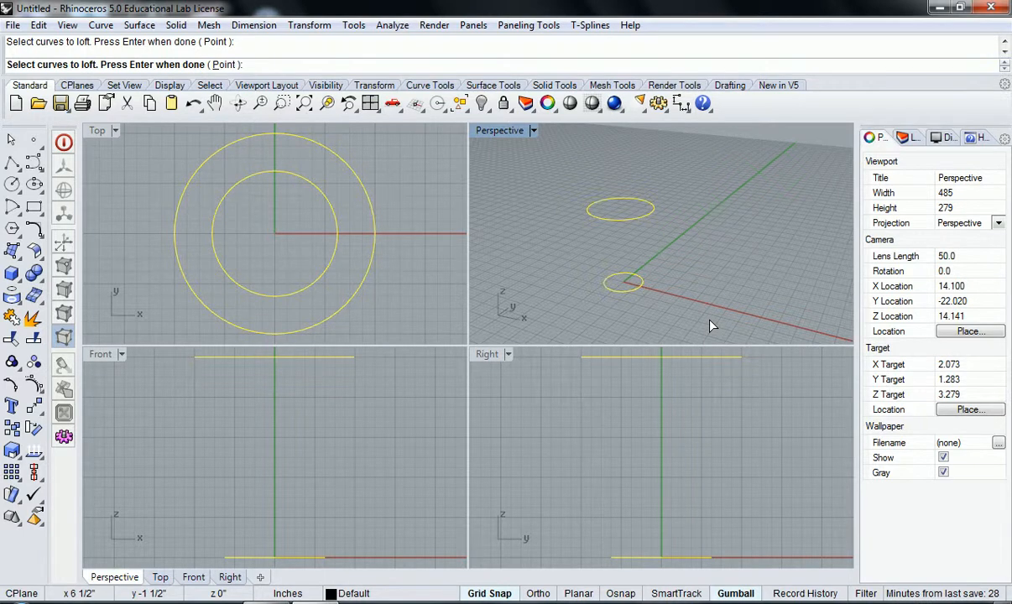
{"action": "key", "text": "Return"}
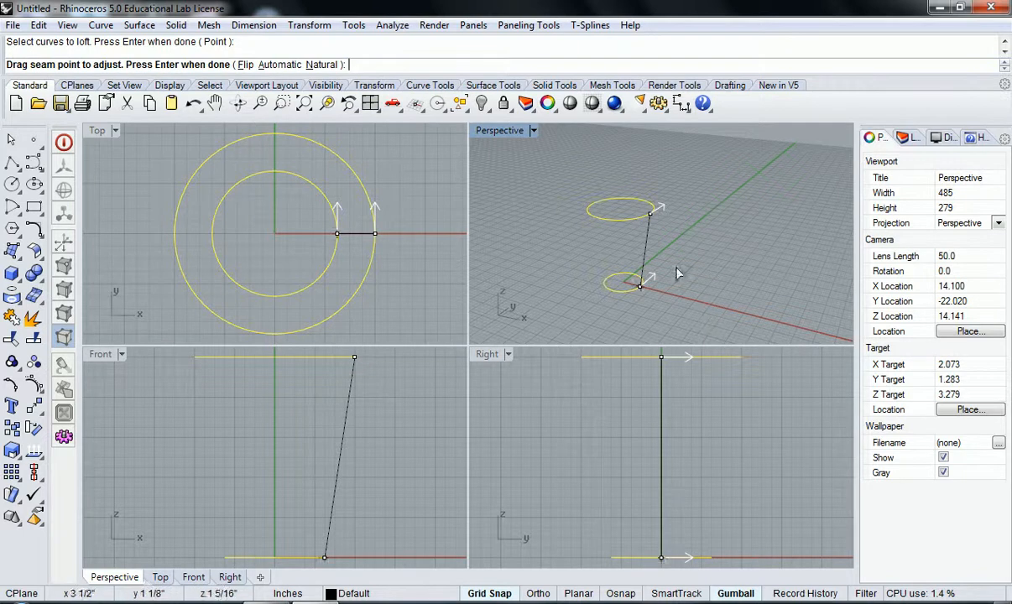
{"action": "left_click_drag", "start_coordinate": [653, 216], "coordinate": [722, 249]}
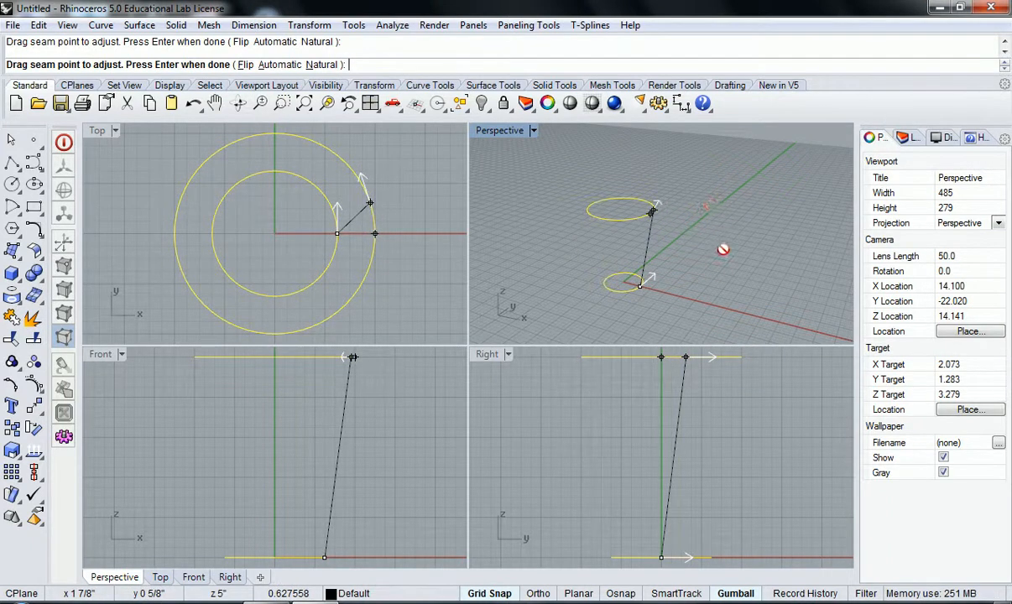
{"action": "key", "text": "Escape"}
Step: Loft the raised large circle and the small base circle with the Normal style, no simplification, and the default seam alignment
{"action": "type", "text": "Loft"}
{"action": "key", "text": "Return"}
{"action": "left_click", "coordinate": [641, 205]}
{"action": "left_click", "coordinate": [641, 278]}
{"action": "key", "text": "Return"}
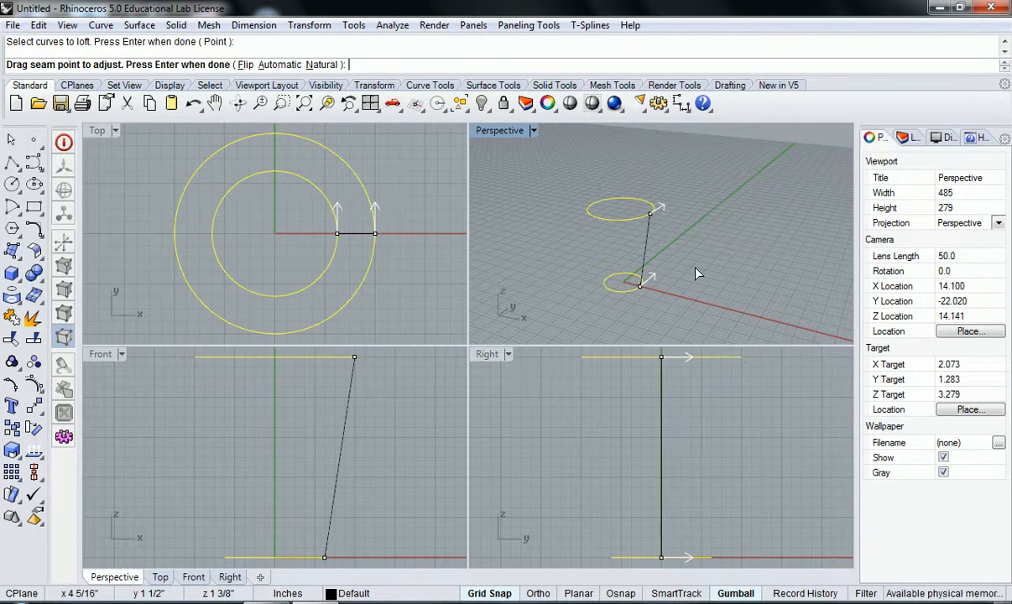
{"action": "key", "text": "Return"}
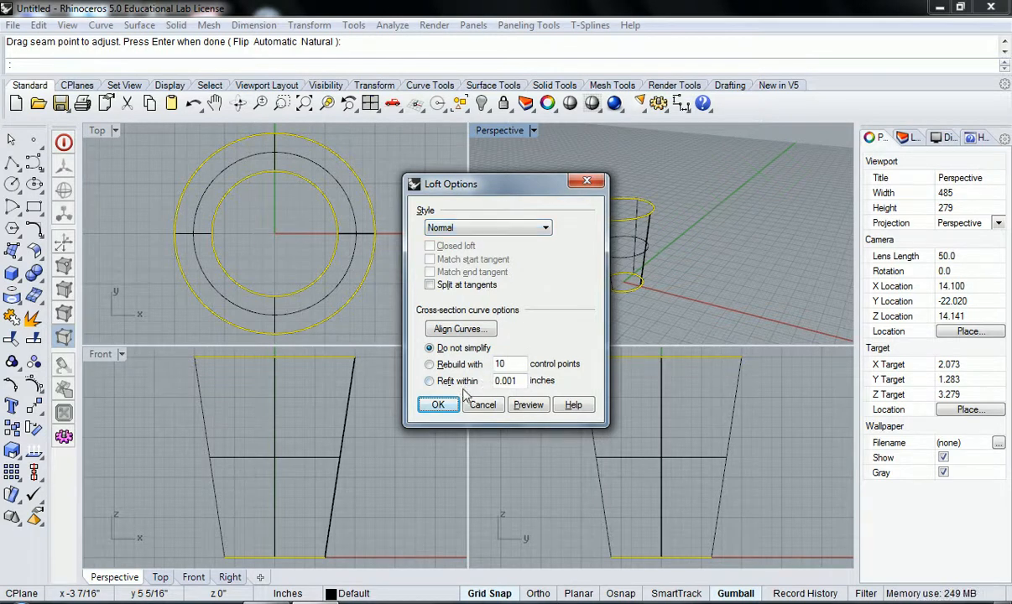
{"action": "left_click", "coordinate": [437, 404]}
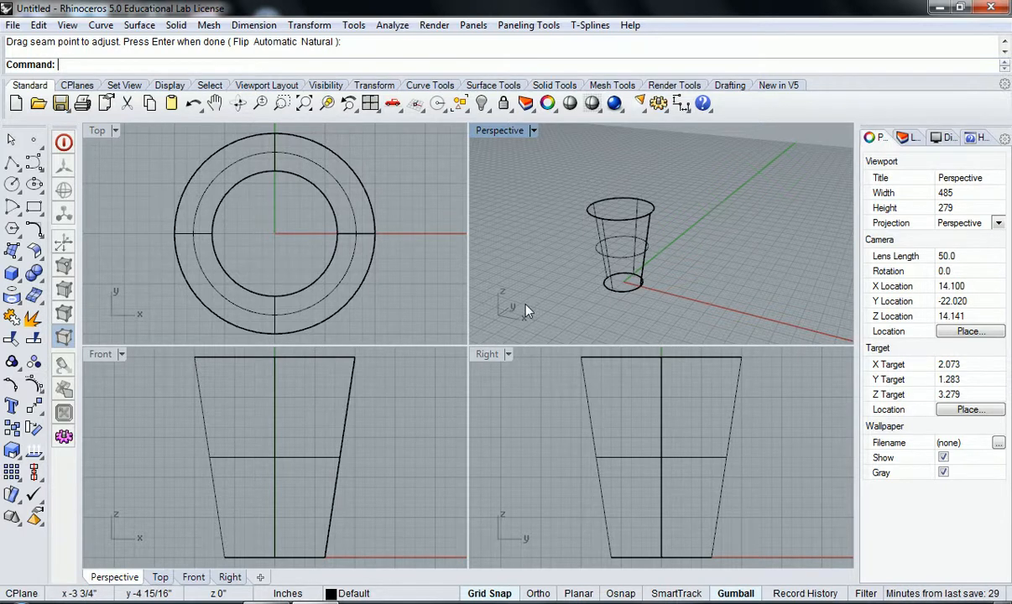
Step: Set the Perspective viewport to Shaded display and examine the lofted cup from above
{"action": "left_click", "coordinate": [503, 136]}
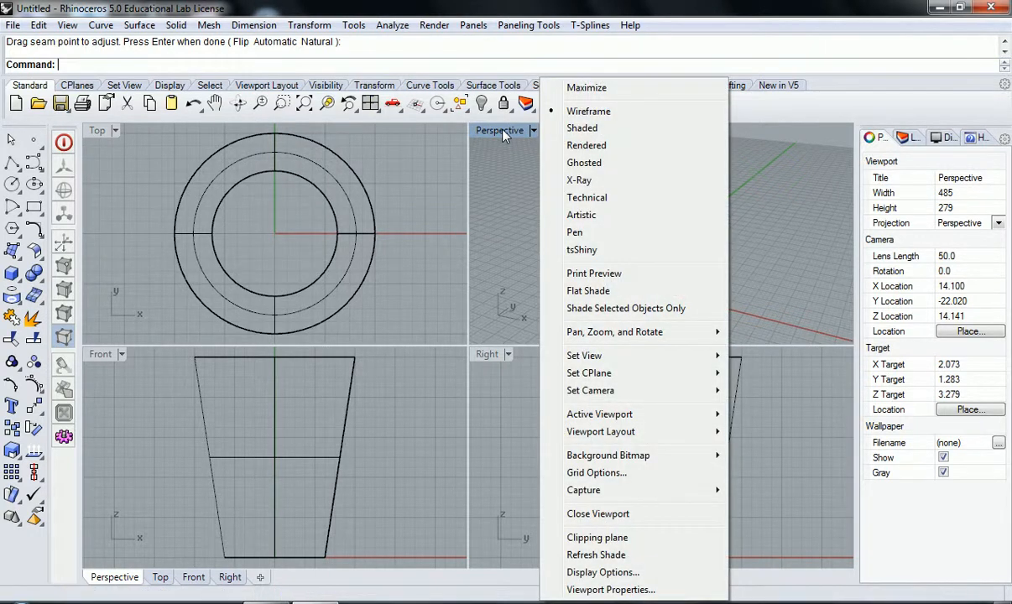
{"action": "left_click", "coordinate": [599, 131]}
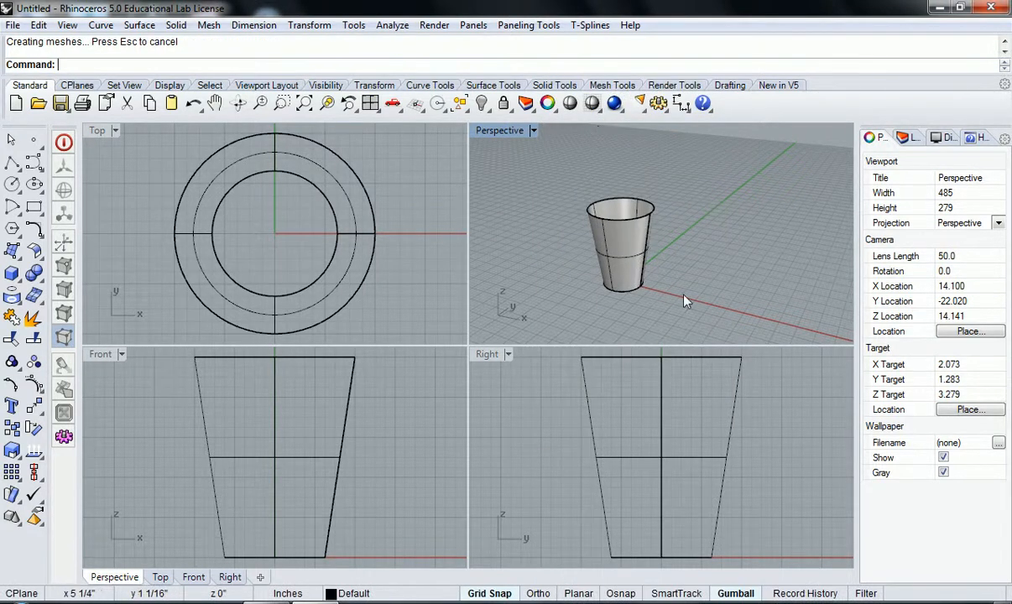
{"action": "right_click_drag", "start_coordinate": [551, 270], "coordinate": [659, 216]}
{"action": "scroll", "coordinate": [598, 276], "scroll_direction": "up", "scroll_amount": 6}
{"action": "scroll", "coordinate": [659, 217], "scroll_direction": "down", "scroll_amount": 5}
{"action": "right_click_drag", "start_coordinate": [659, 277], "coordinate": [605, 294]}
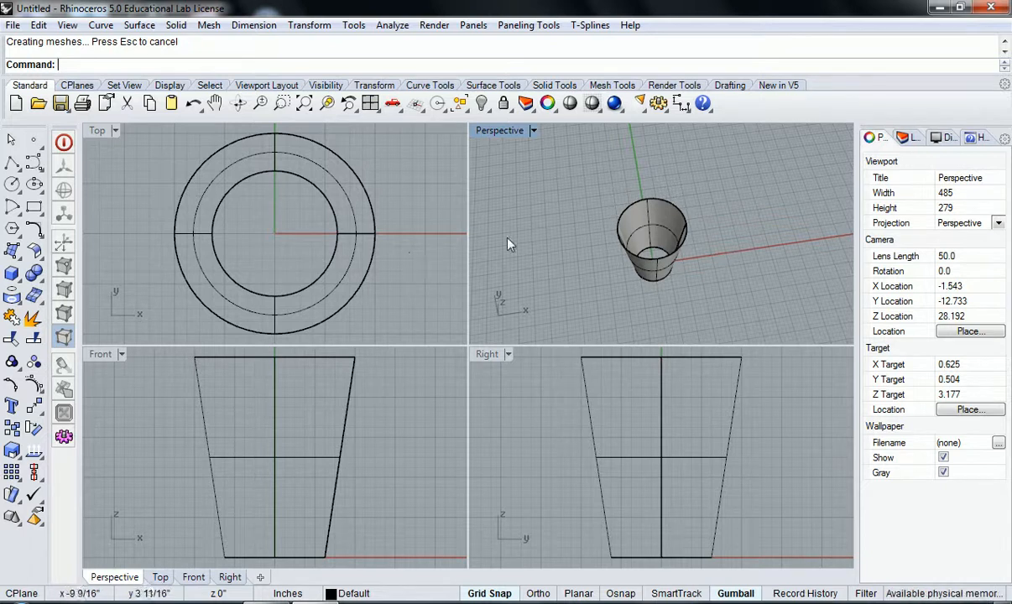
{"action": "right_click_drag", "start_coordinate": [515, 241], "coordinate": [535, 233]}
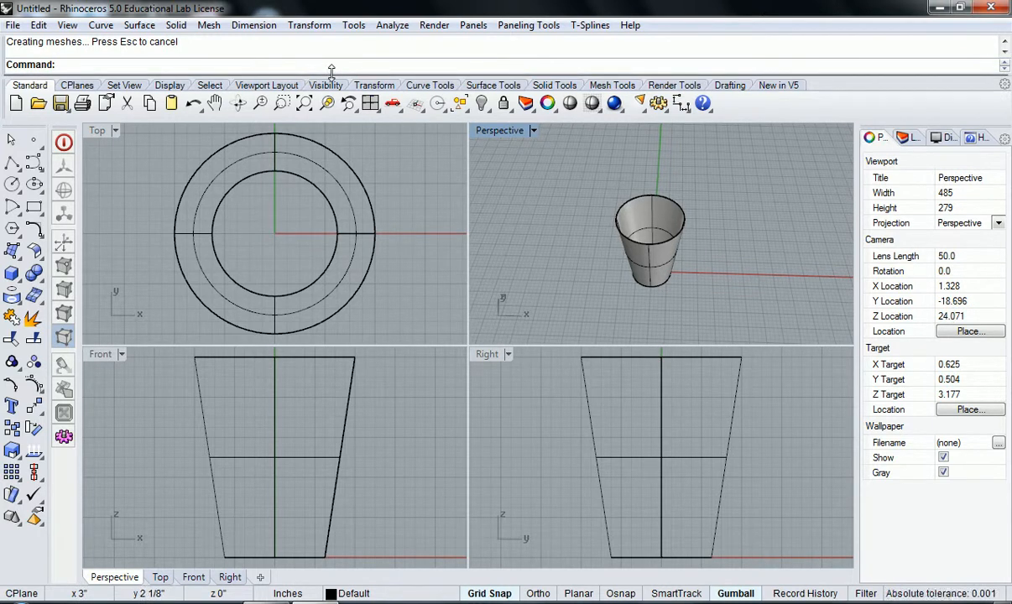
Step: Start the PlanarSrf command, show its help in a widened side panel, and expand the information on where to find the command
{"action": "type", "text": "Plan"}
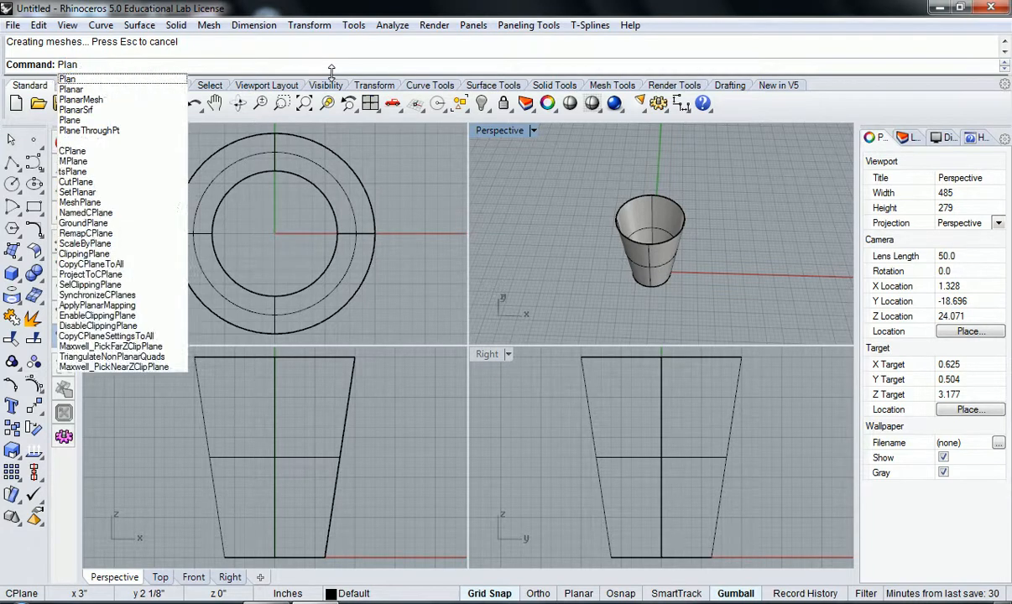
{"action": "type", "text": "ar"}
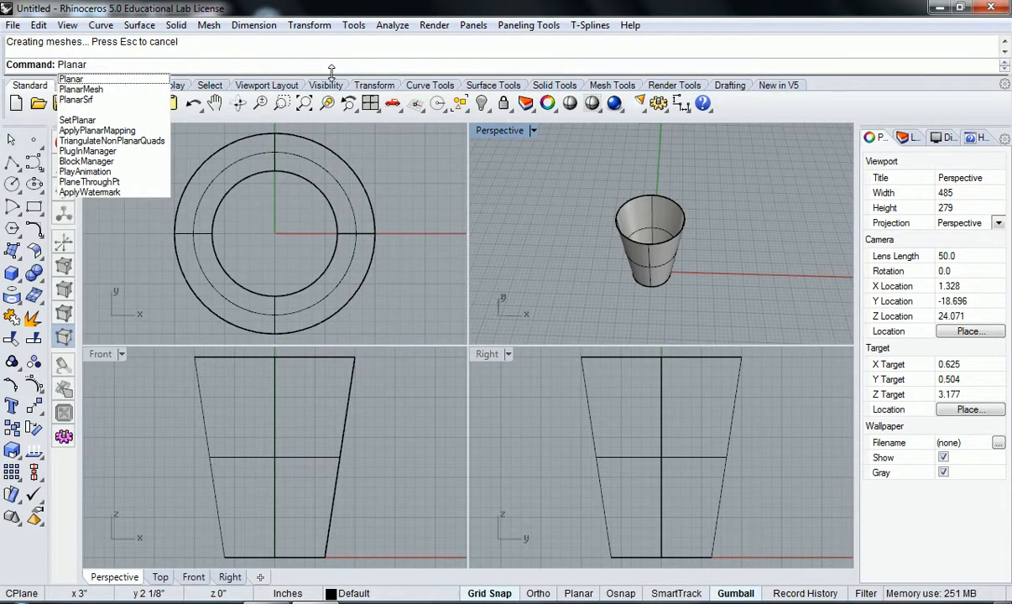
{"action": "left_click", "coordinate": [77, 100]}
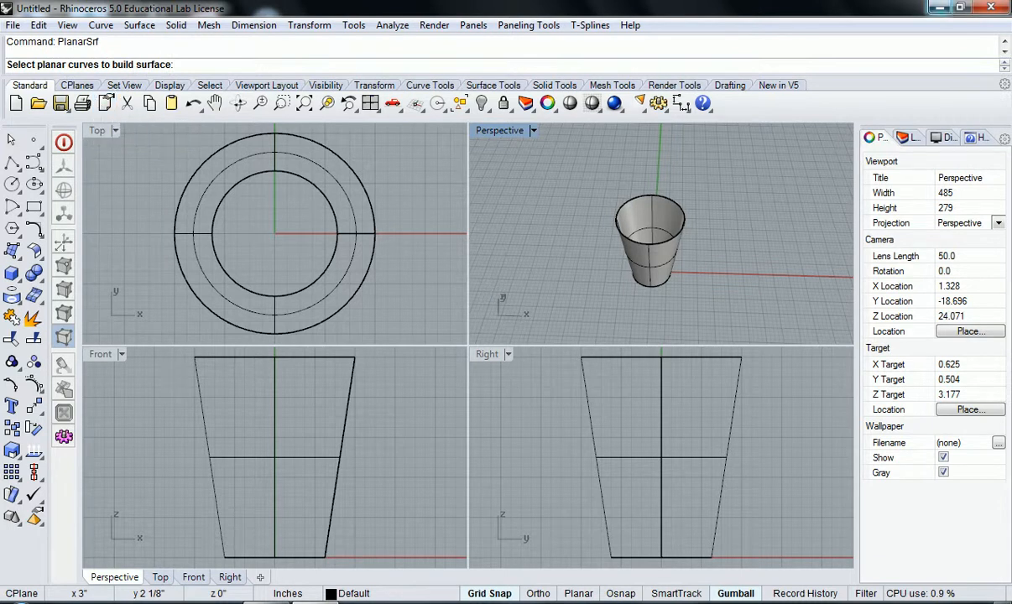
{"action": "left_click", "coordinate": [975, 139]}
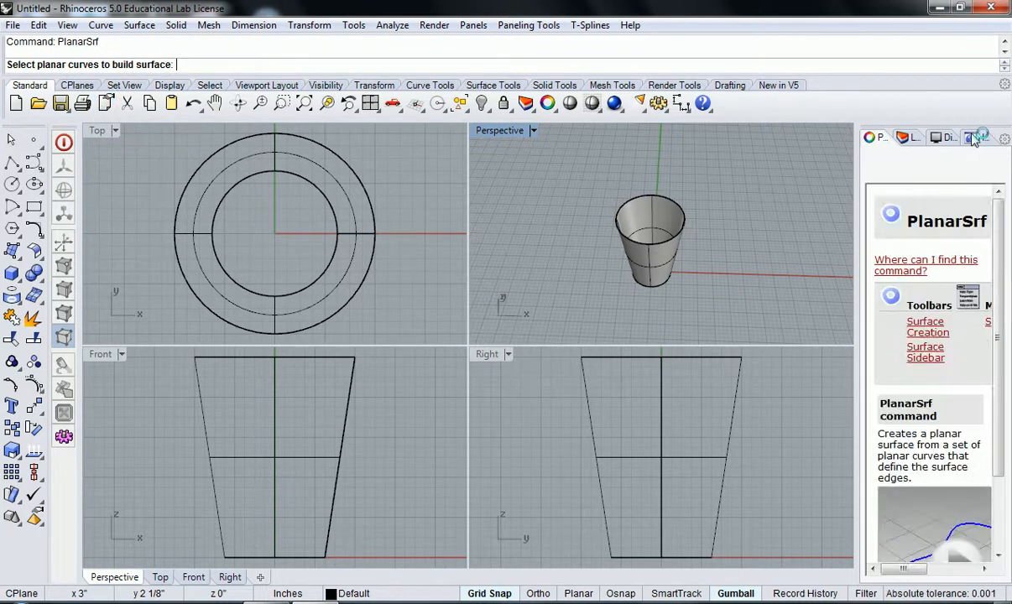
{"action": "left_click_drag", "start_coordinate": [856, 298], "coordinate": [809, 297]}
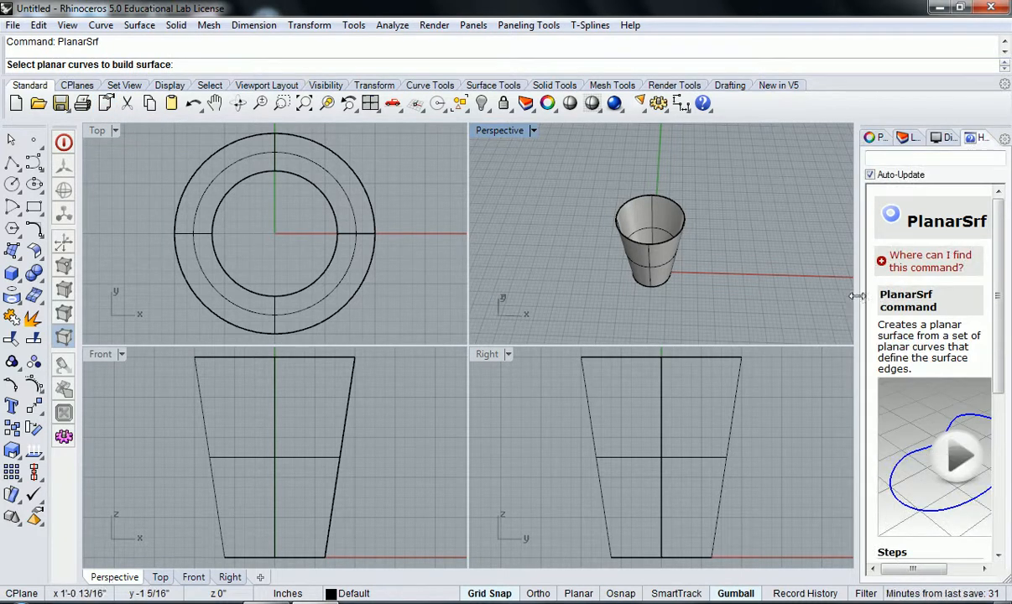
{"action": "left_click", "coordinate": [879, 263]}
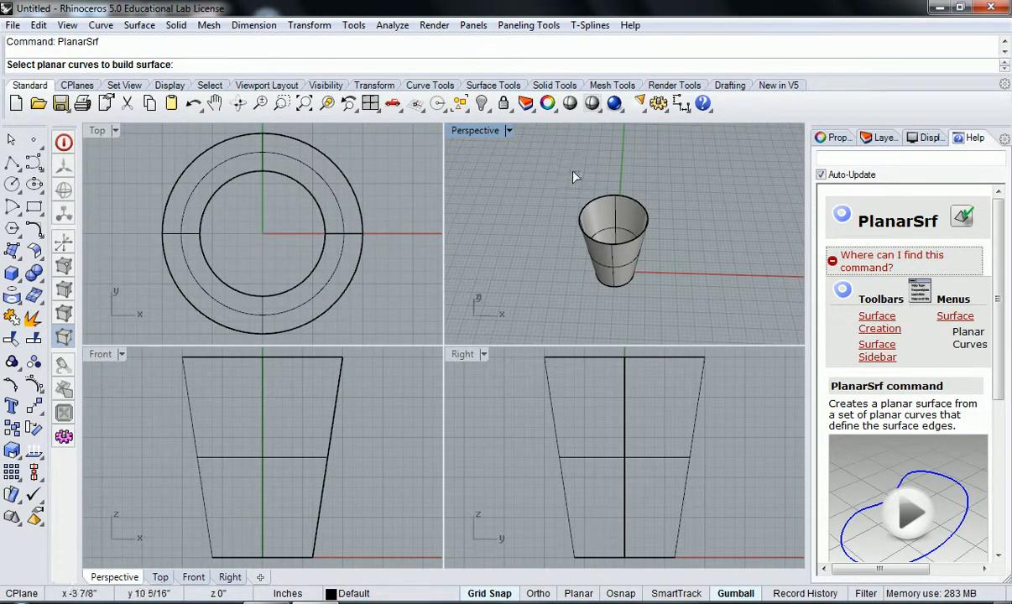
Step: Create a planar surface from the small circle curve at the cup's base
{"action": "left_click", "coordinate": [141, 26]}
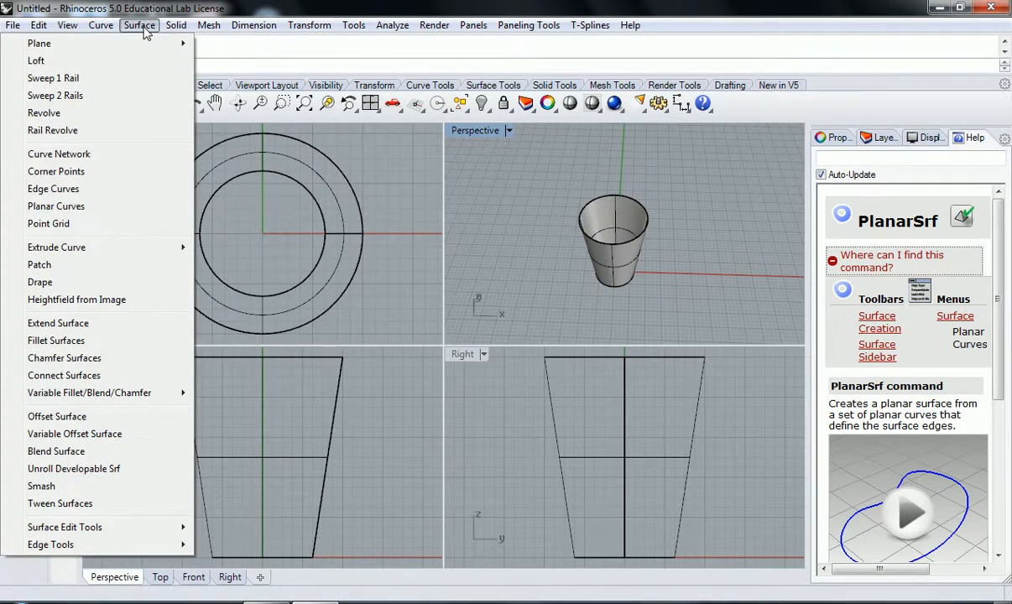
{"action": "left_click", "coordinate": [94, 209]}
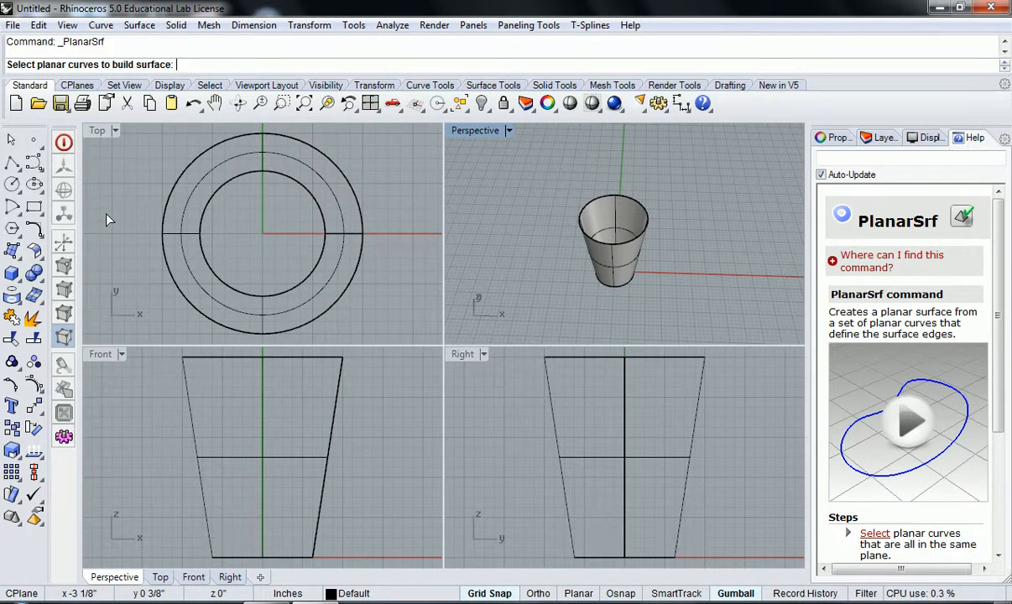
{"action": "left_click", "coordinate": [618, 288]}
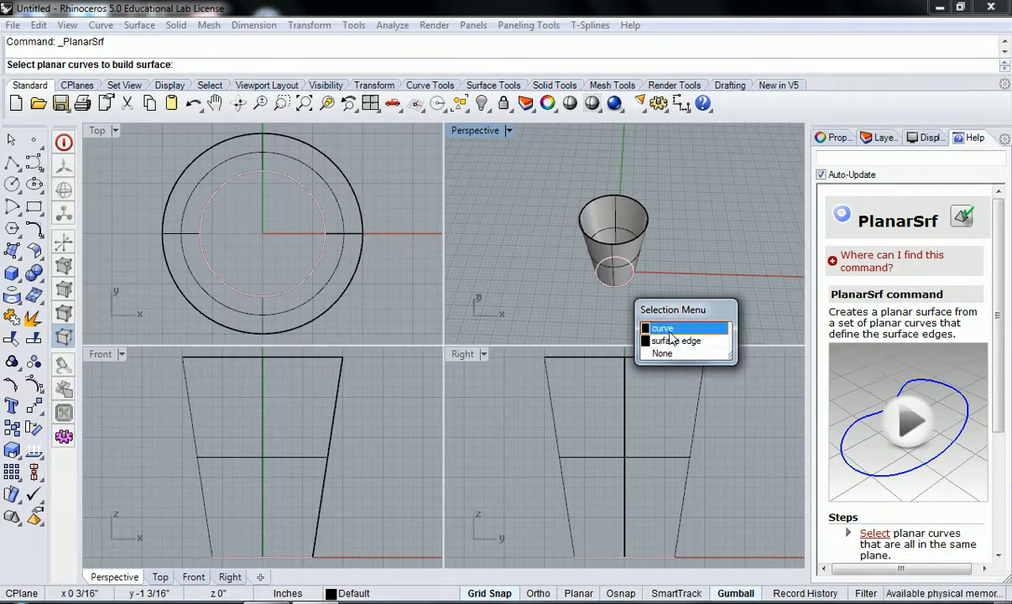
{"action": "left_click", "coordinate": [669, 330]}
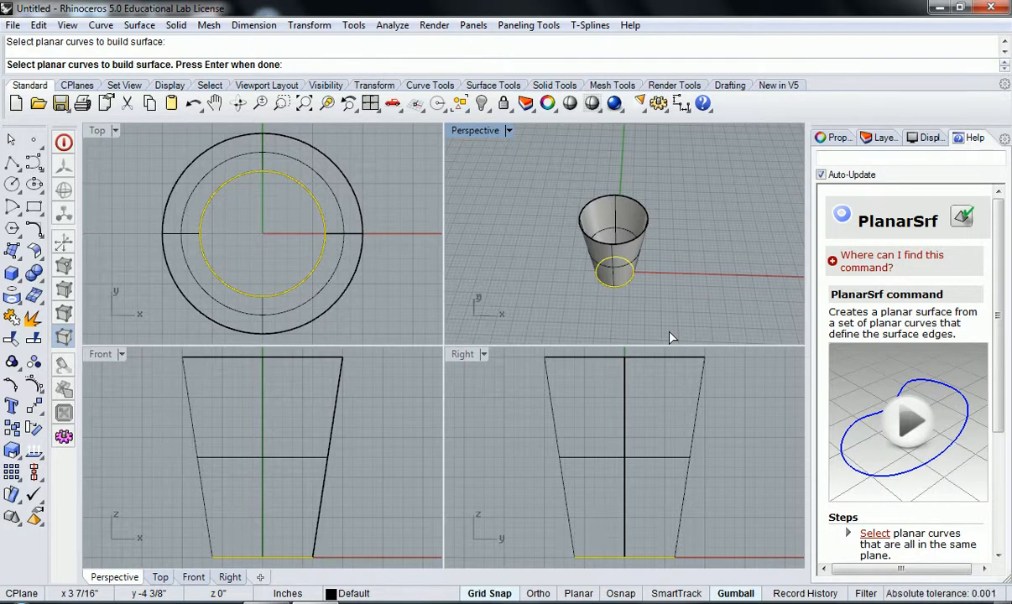
{"action": "key", "text": "Return"}
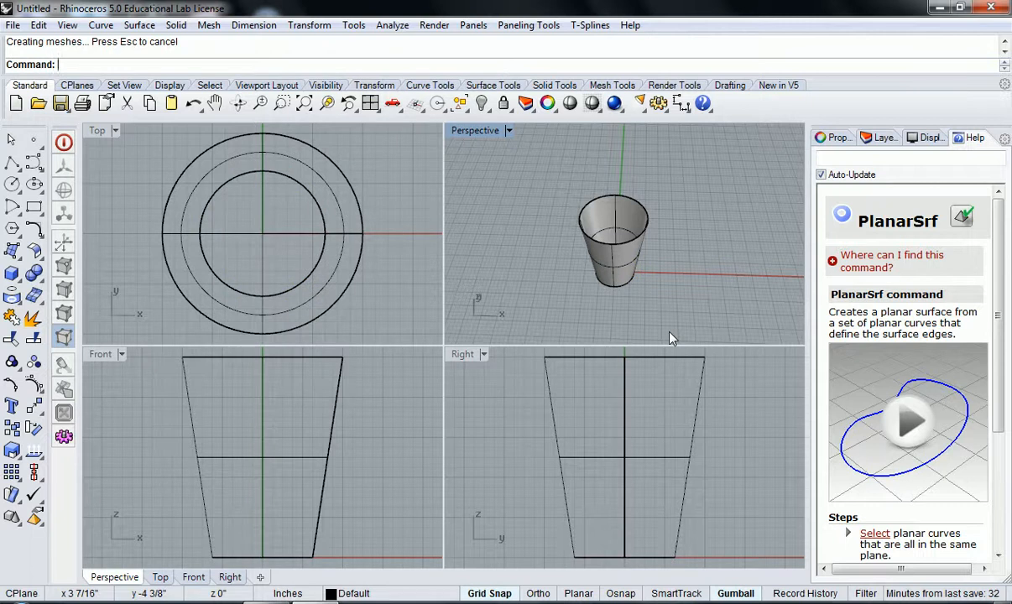
Step: Examine the cup's base surface up close from several angles, and fit the model in the four default viewports
{"action": "right_click_drag", "start_coordinate": [597, 220], "coordinate": [598, 300]}
{"action": "scroll", "coordinate": [609, 263], "scroll_direction": "up", "scroll_amount": 3}
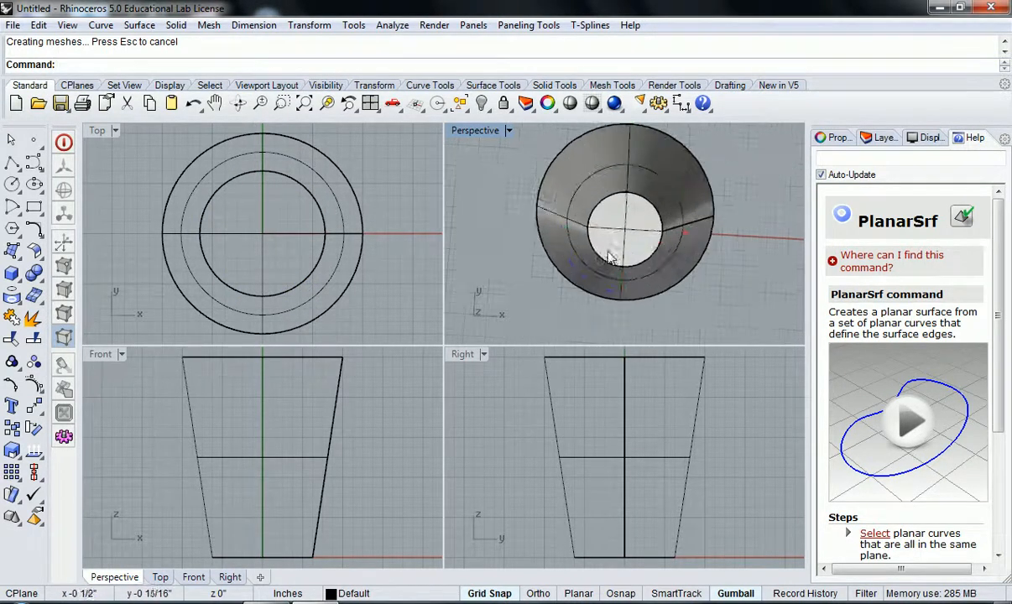
{"action": "left_click", "coordinate": [609, 262]}
{"action": "right_click_drag", "start_coordinate": [595, 262], "coordinate": [622, 178]}
{"action": "scroll", "coordinate": [613, 233], "scroll_direction": "down", "scroll_amount": 10}
{"action": "left_click", "coordinate": [605, 261]}
{"action": "scroll", "coordinate": [613, 238], "scroll_direction": "up", "scroll_amount": 8}
{"action": "scroll", "coordinate": [615, 243], "scroll_direction": "up", "scroll_amount": 3}
{"action": "mouse_move", "coordinate": [617, 241]}
{"action": "right_mouse_down"}
{"action": "mouse_move", "coordinate": [619, 257]}
{"action": "mouse_move", "coordinate": [635, 241]}
{"action": "mouse_move", "coordinate": [626, 273]}
{"action": "mouse_move", "coordinate": [587, 274]}
{"action": "mouse_move", "coordinate": [657, 326]}
{"action": "mouse_move", "coordinate": [633, 216]}
{"action": "mouse_move", "coordinate": [633, 255]}
{"action": "mouse_move", "coordinate": [608, 267]}
{"action": "mouse_move", "coordinate": [615, 244]}
{"action": "right_mouse_up"}
{"action": "scroll", "coordinate": [629, 235], "scroll_direction": "down", "scroll_amount": 9}
{"action": "scroll", "coordinate": [601, 279], "scroll_direction": "up", "scroll_amount": 6}
{"action": "left_click", "coordinate": [370, 104]}
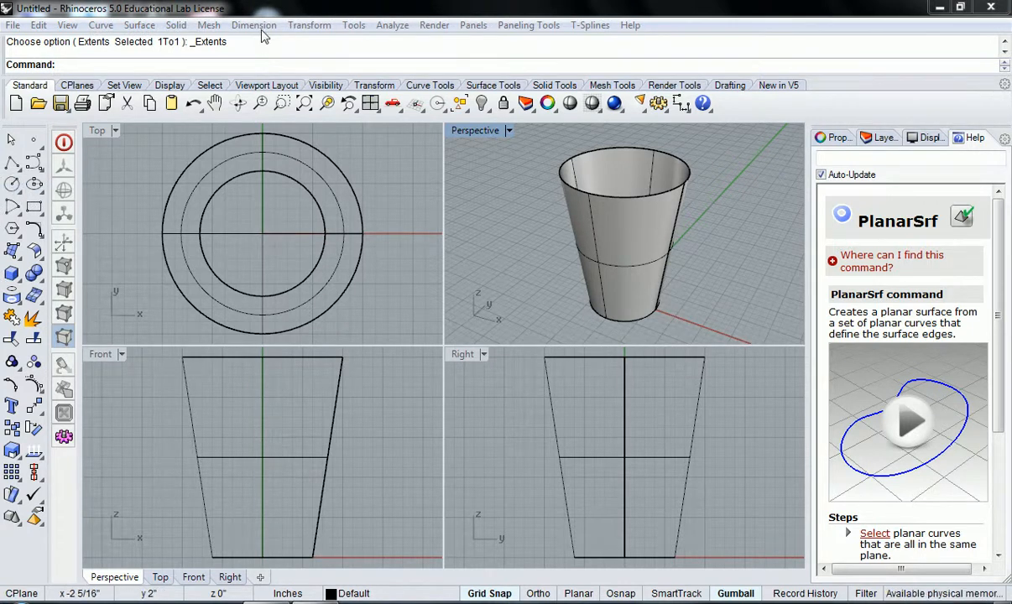
Step: Start saving the cup model and choose the Desktop as the destination folder
{"action": "left_click", "coordinate": [12, 25]}
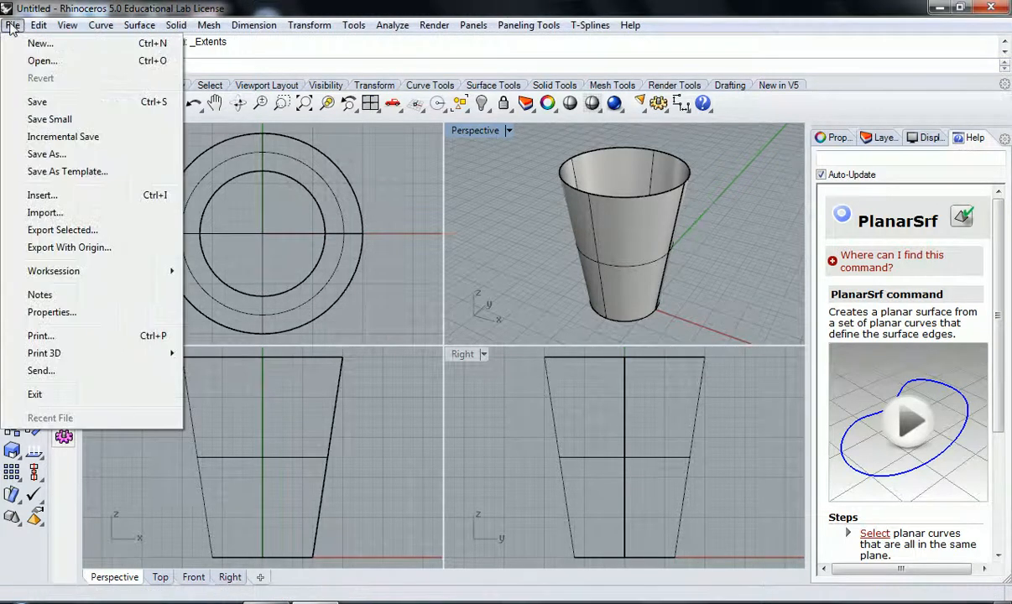
{"action": "left_click", "coordinate": [37, 101]}
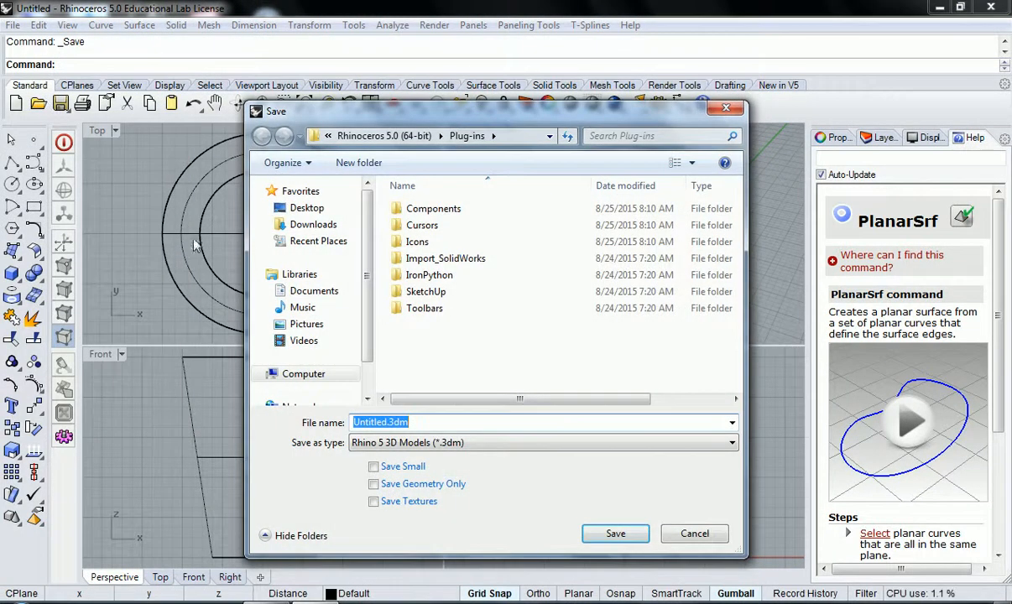
{"action": "scroll", "coordinate": [368, 290], "scroll_direction": "down", "scroll_amount": 2}
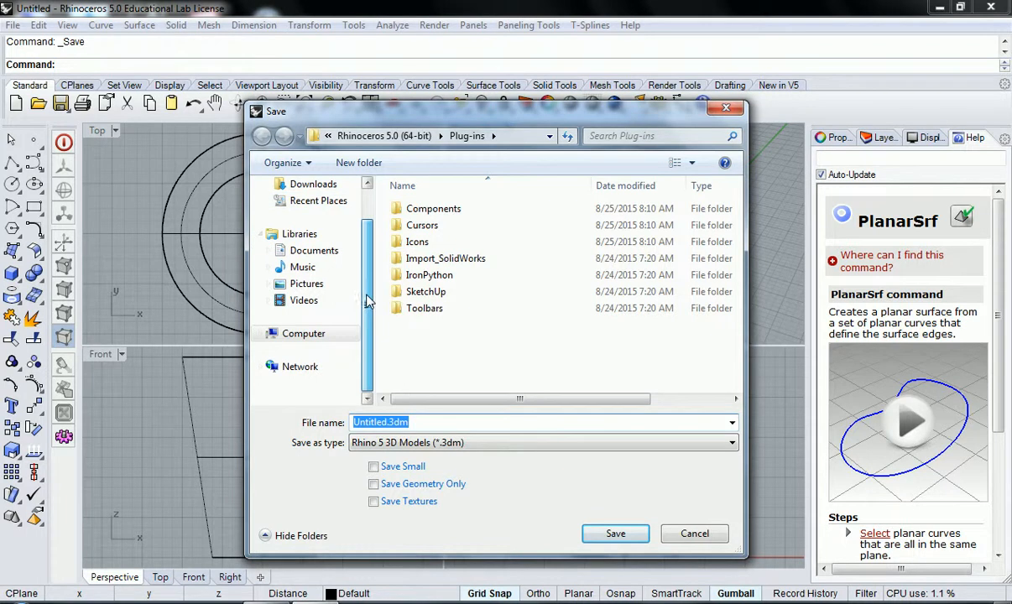
{"action": "scroll", "coordinate": [366, 261], "scroll_direction": "up", "scroll_amount": 2}
{"action": "scroll", "coordinate": [366, 286], "scroll_direction": "down", "scroll_amount": 2}
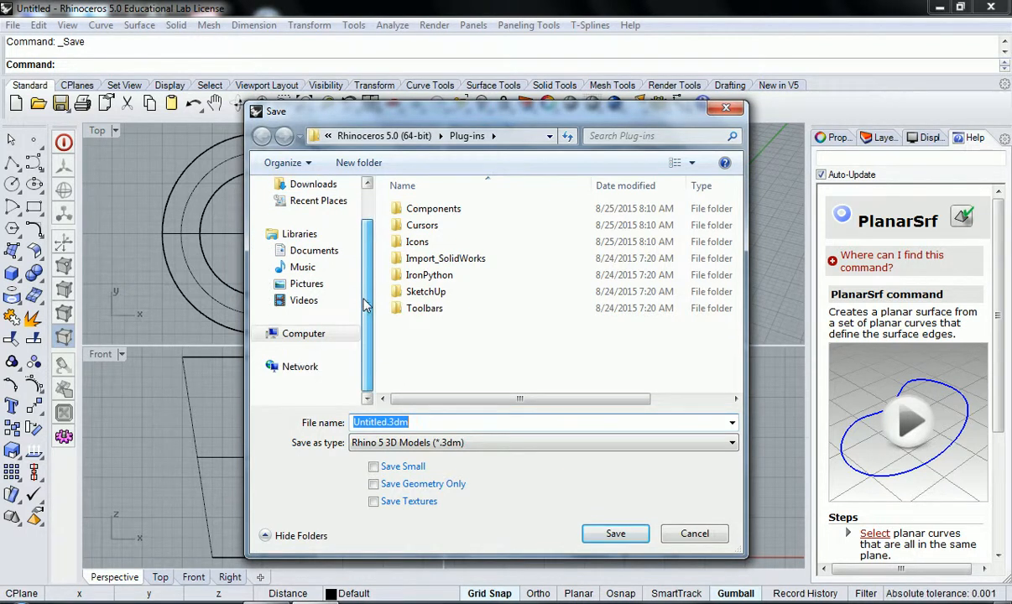
{"action": "scroll", "coordinate": [364, 248], "scroll_direction": "up", "scroll_amount": 2}
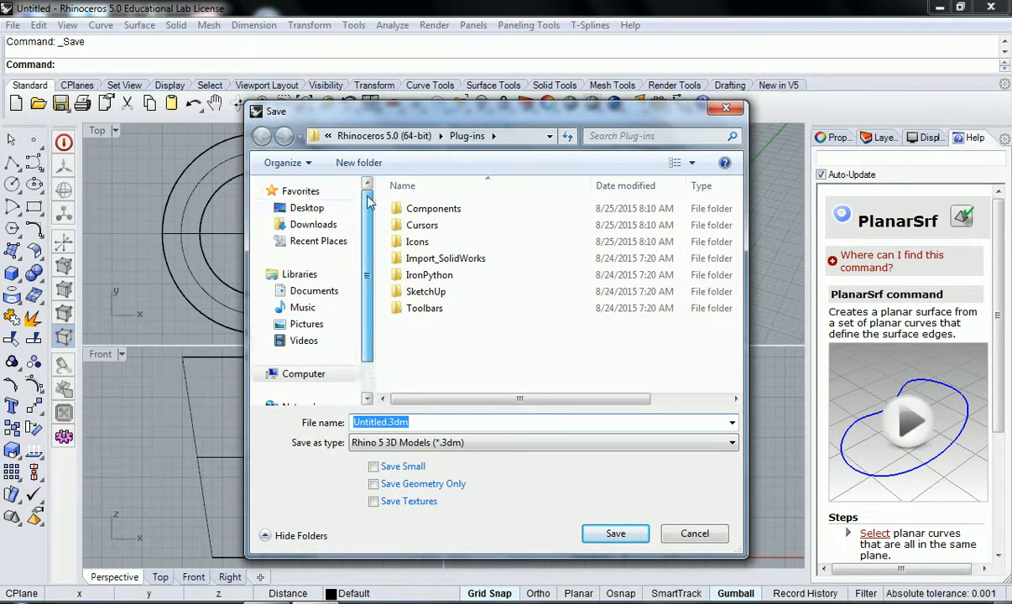
{"action": "left_click", "coordinate": [323, 215]}
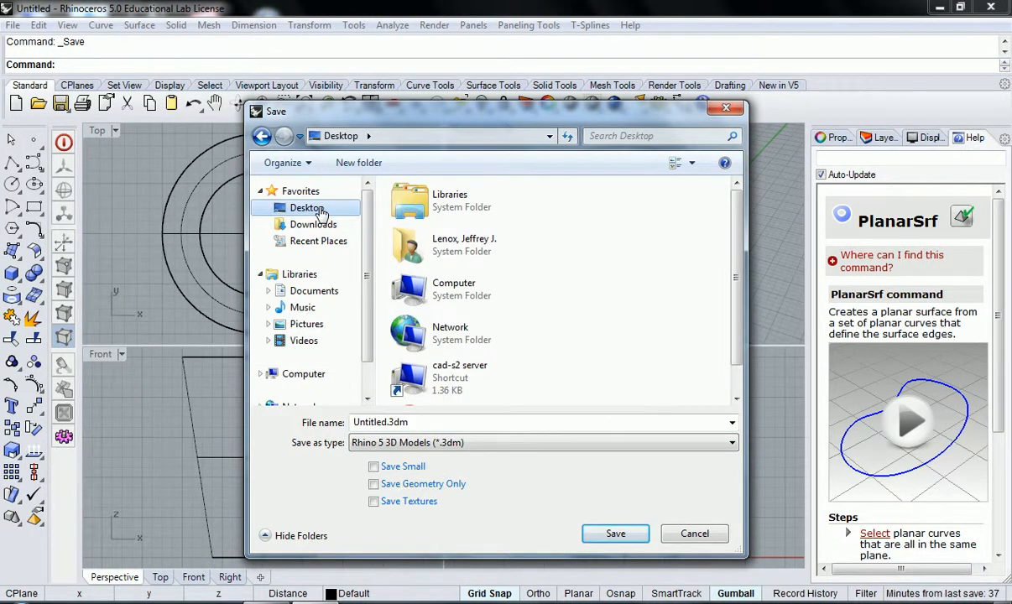
Step: Name the file "arch222_w1d1_red solo cup" and save it as a Rhino 5 3D model
{"action": "double_click", "coordinate": [369, 422]}
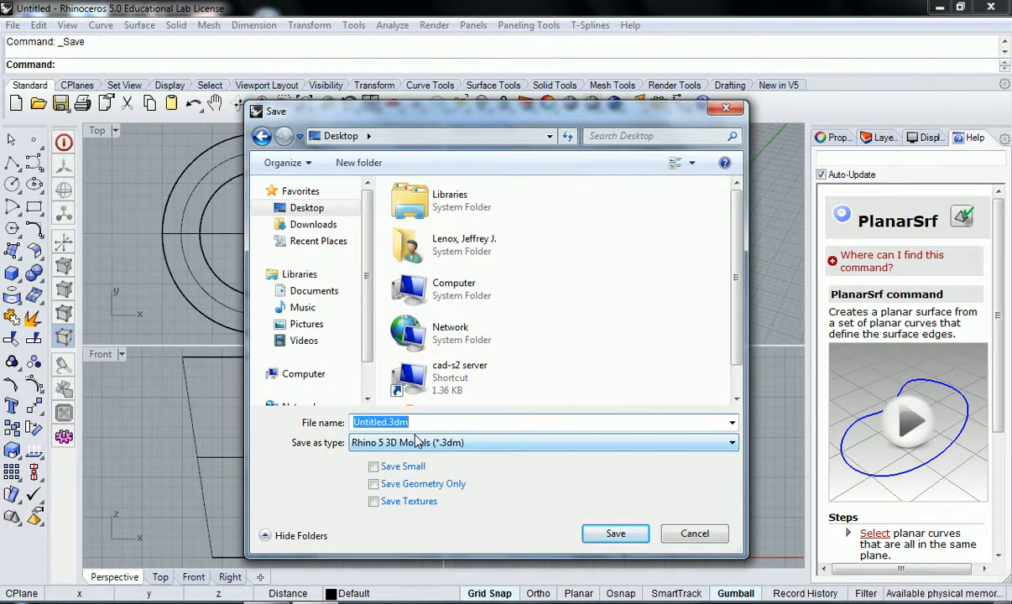
{"action": "type", "text": "A"}
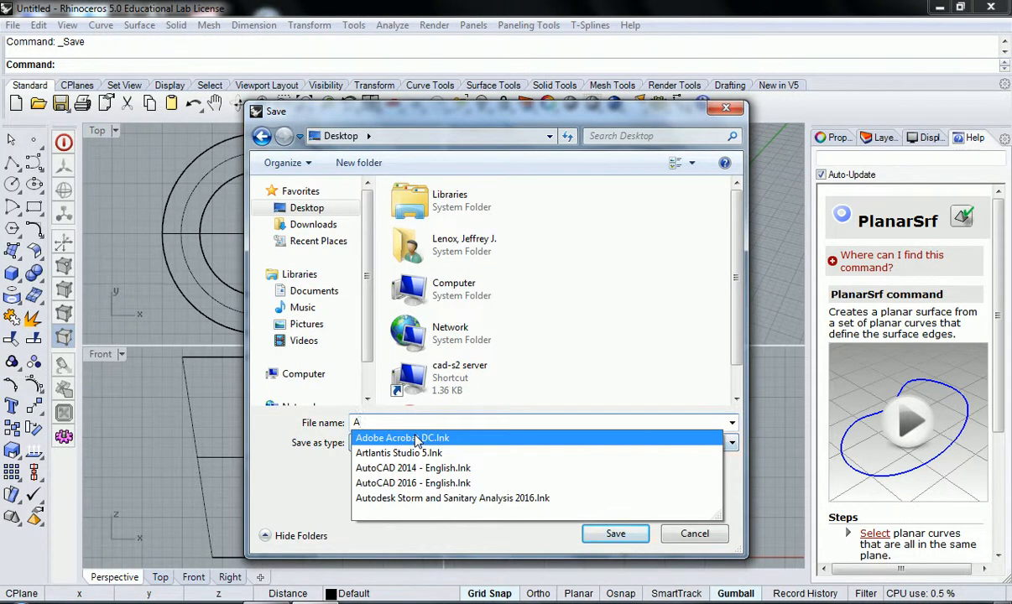
{"action": "type", "text": "r"}
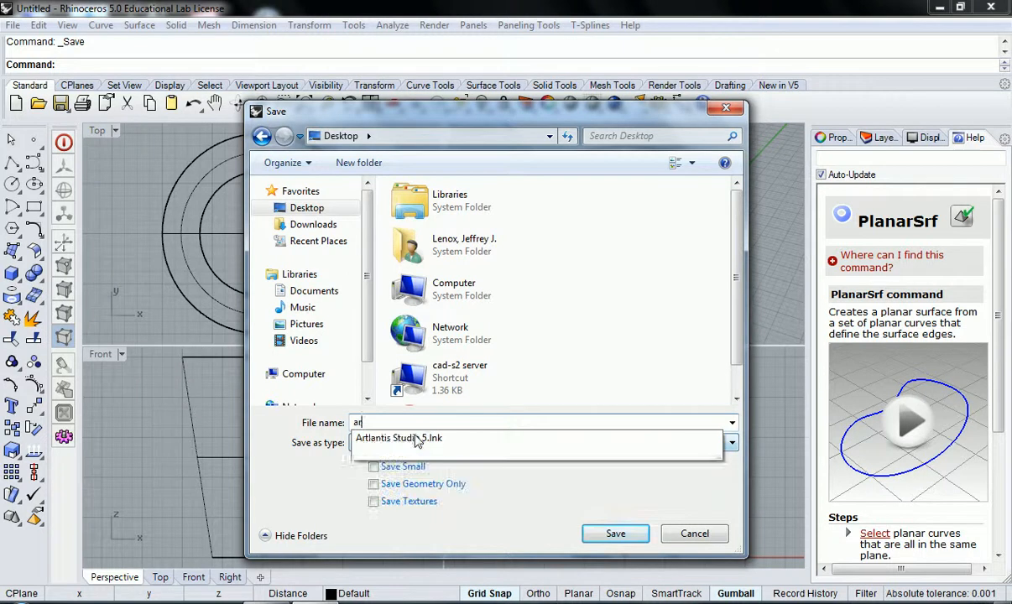
{"action": "type", "text": "ch222"}
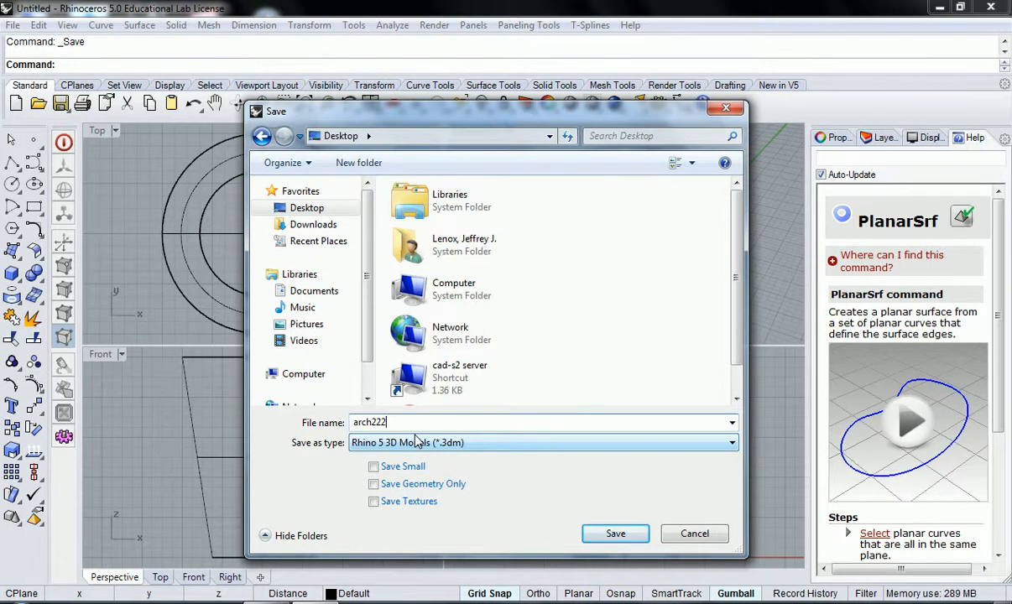
{"action": "type", "text": "_"}
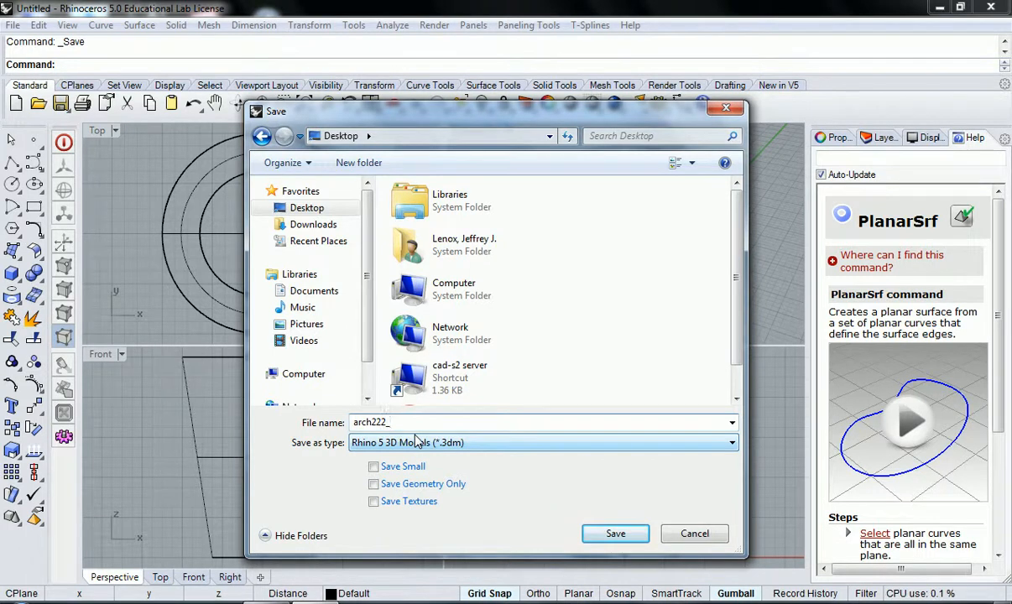
{"action": "type", "text": "w1d1"}
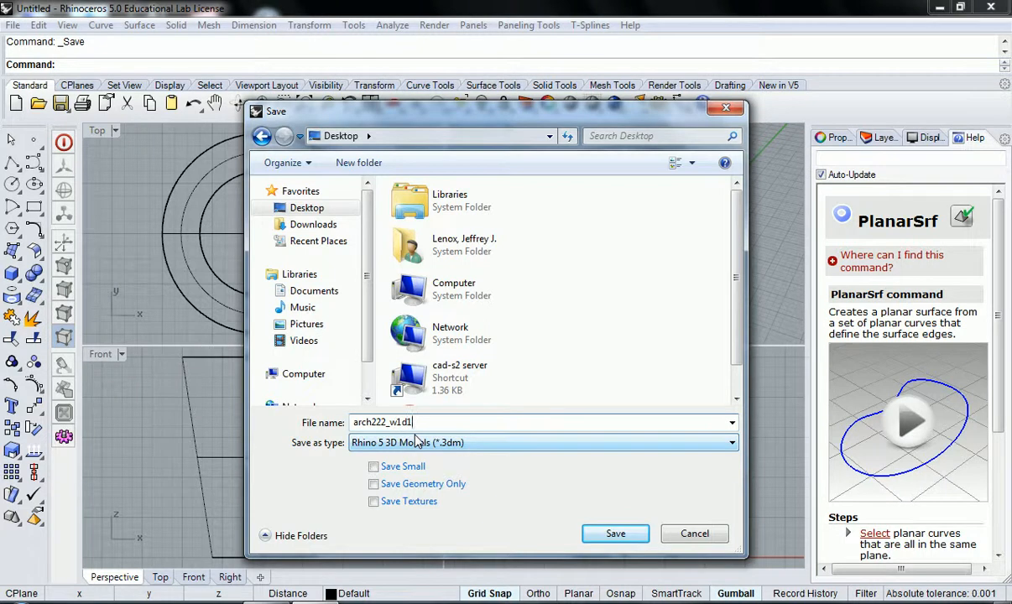
{"action": "type", "text": "_"}
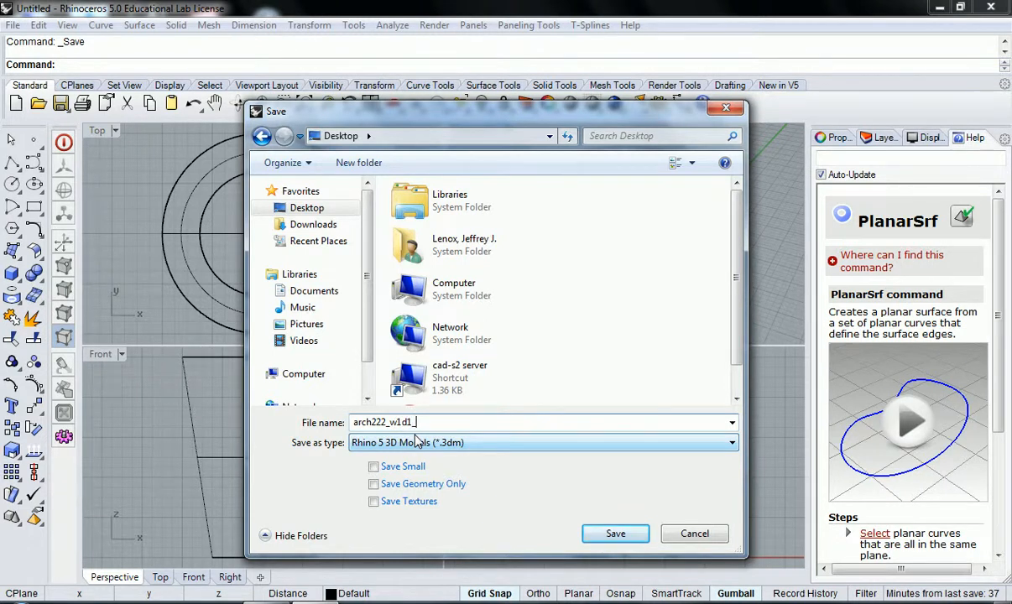
{"action": "type", "text": "red"}
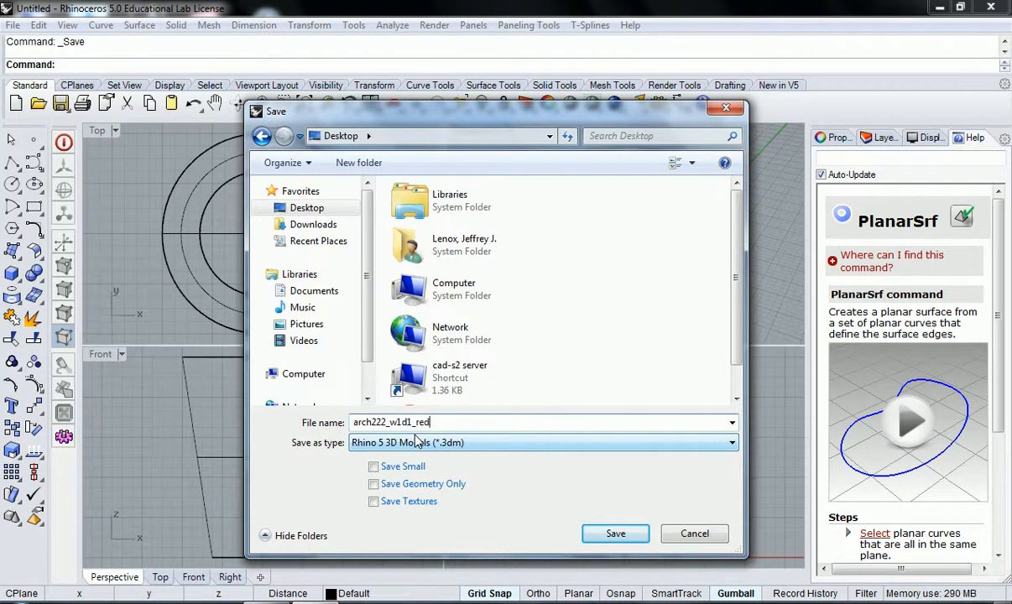
{"action": "type", "text": " solo cup"}
{"action": "left_click", "coordinate": [617, 534]}
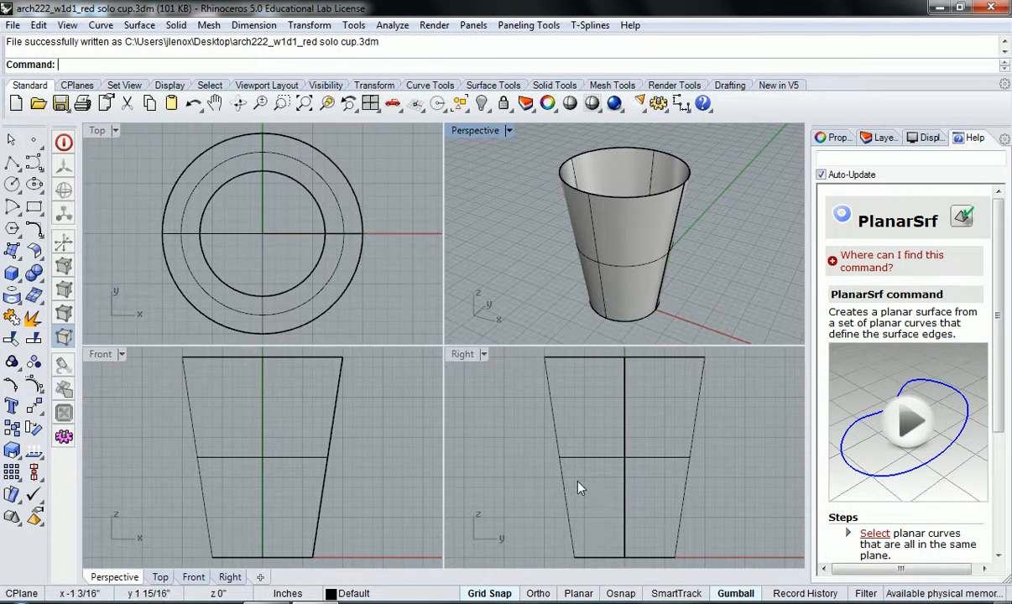